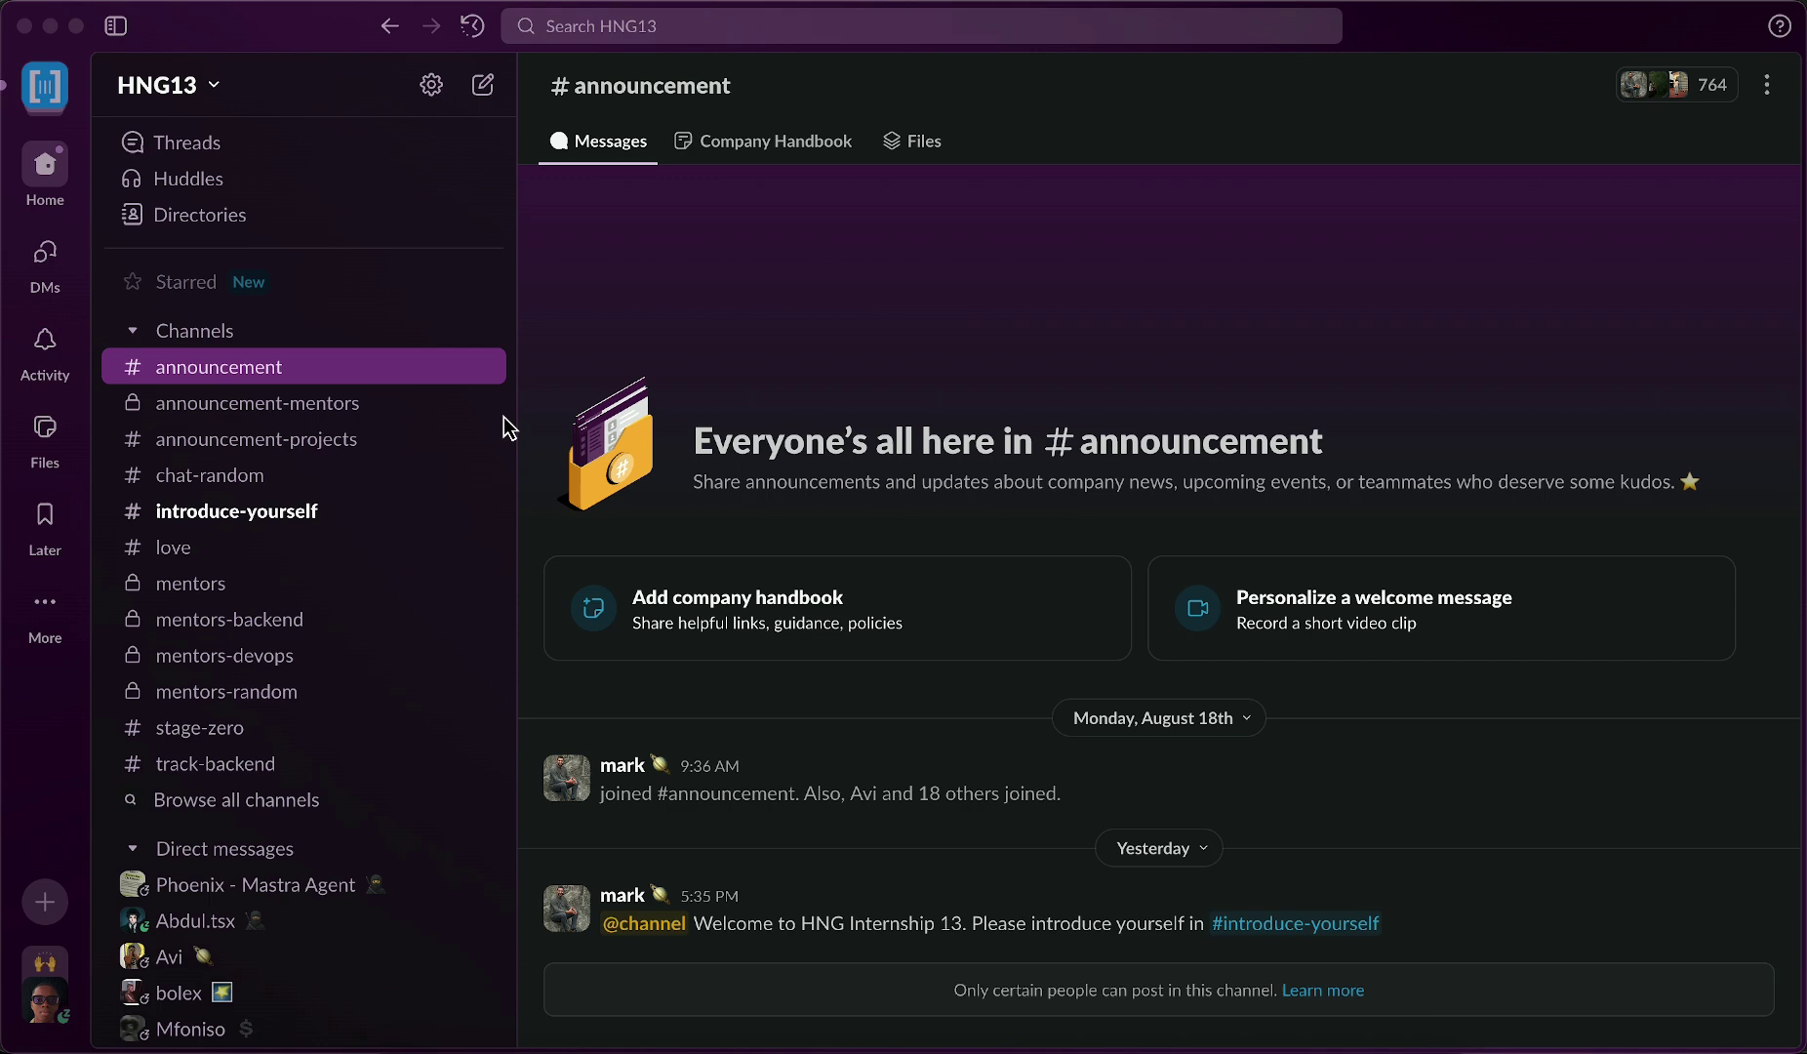
# Step: Open the introduce-yourself channel and view the latest introduction messages
pyautogui.click(344, 513)
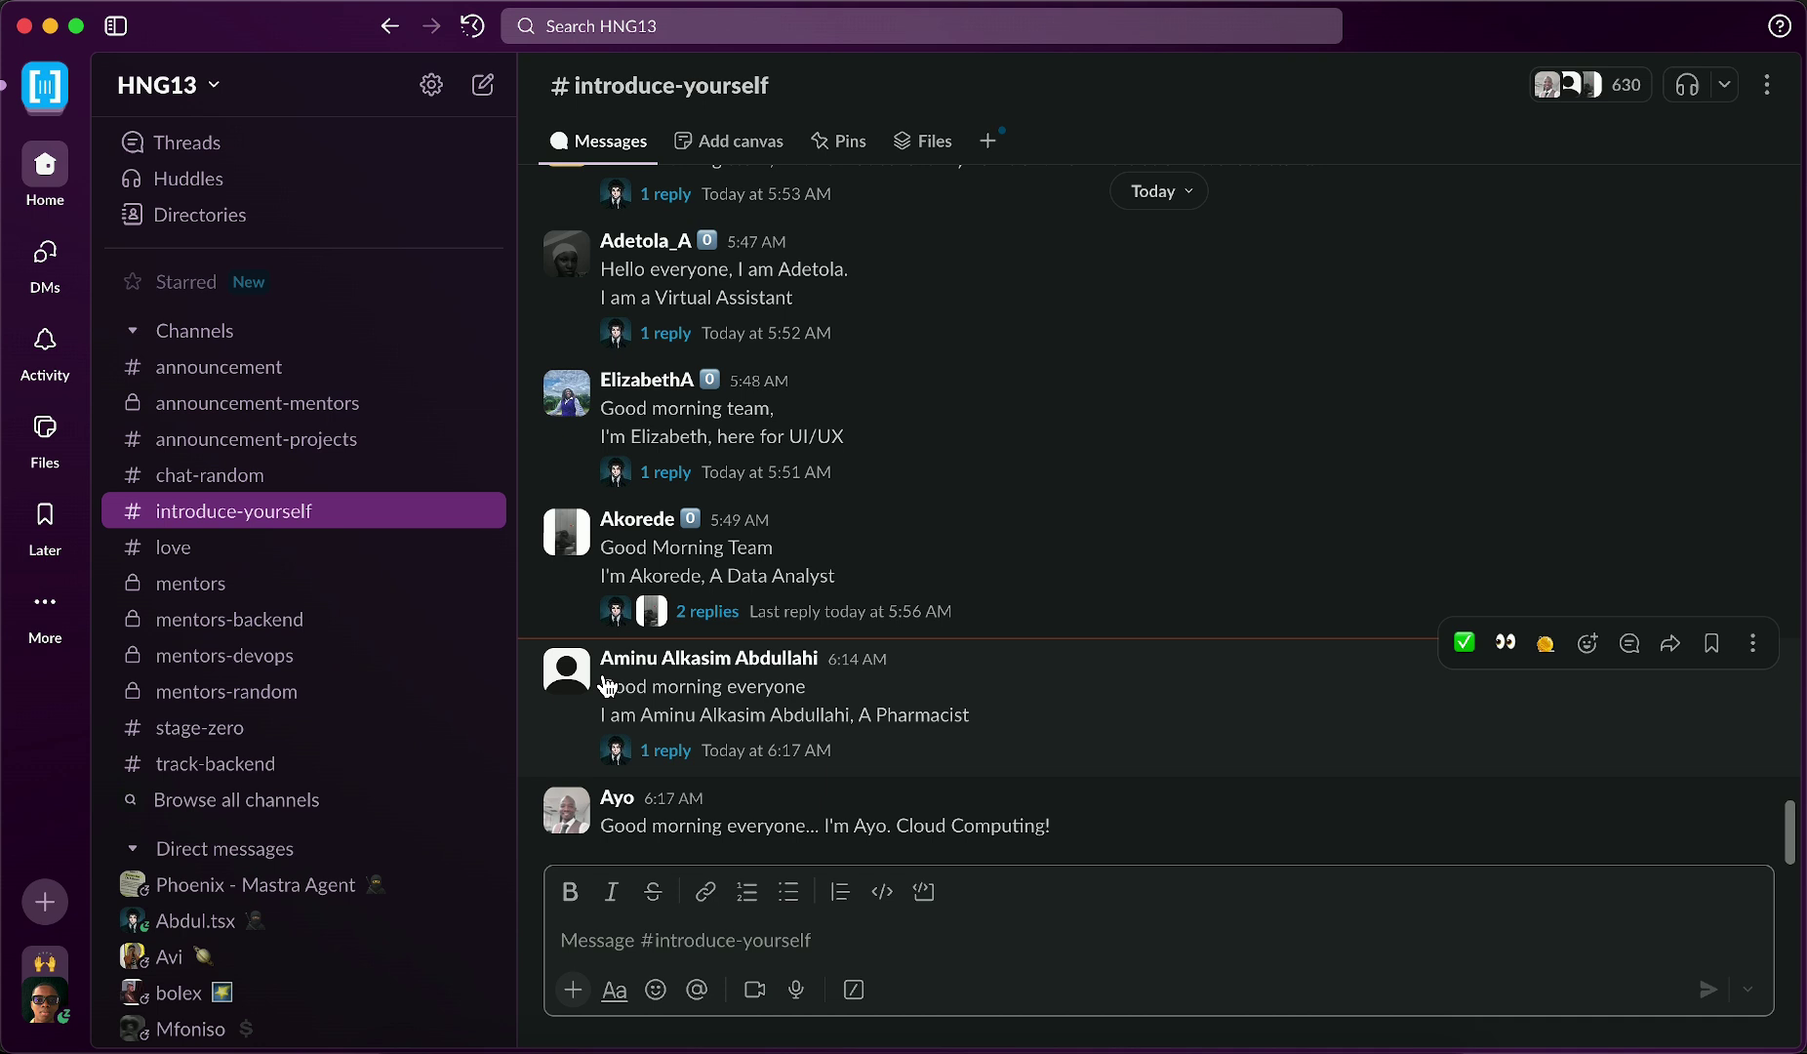
pyautogui.moveTo(585, 683)
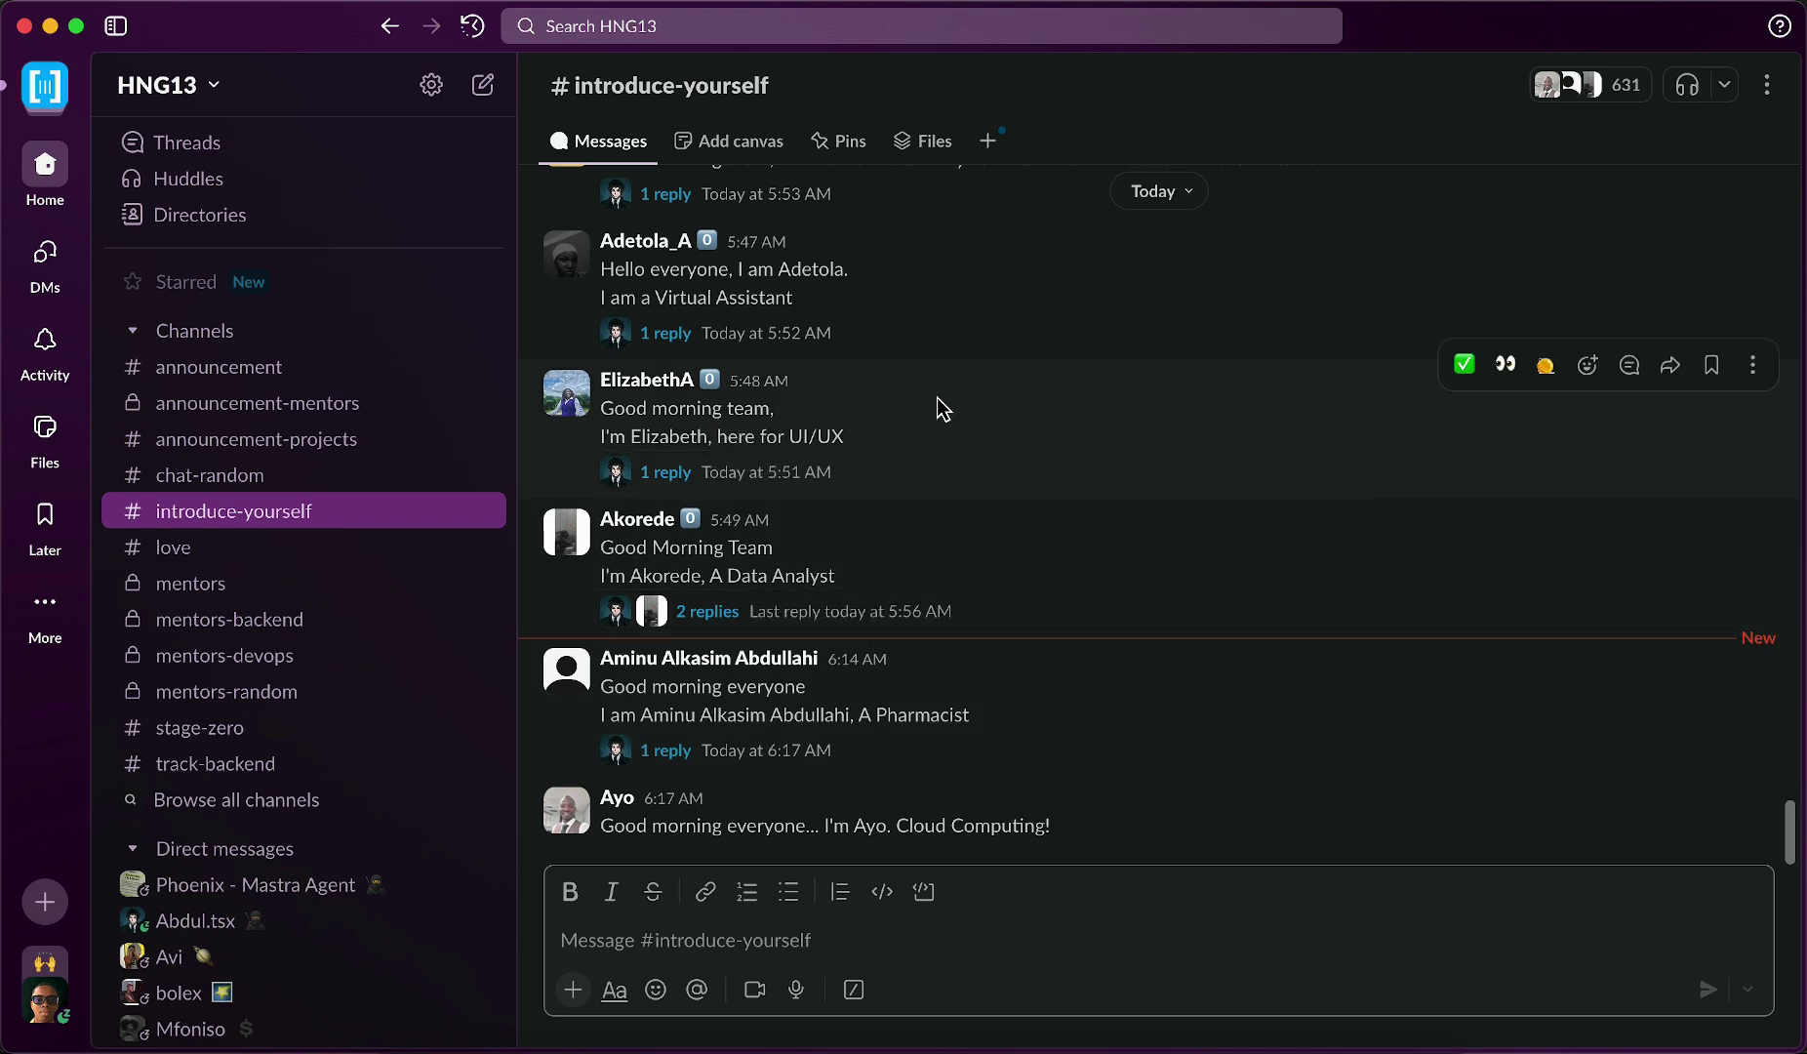
pyautogui.click(1711, 365)
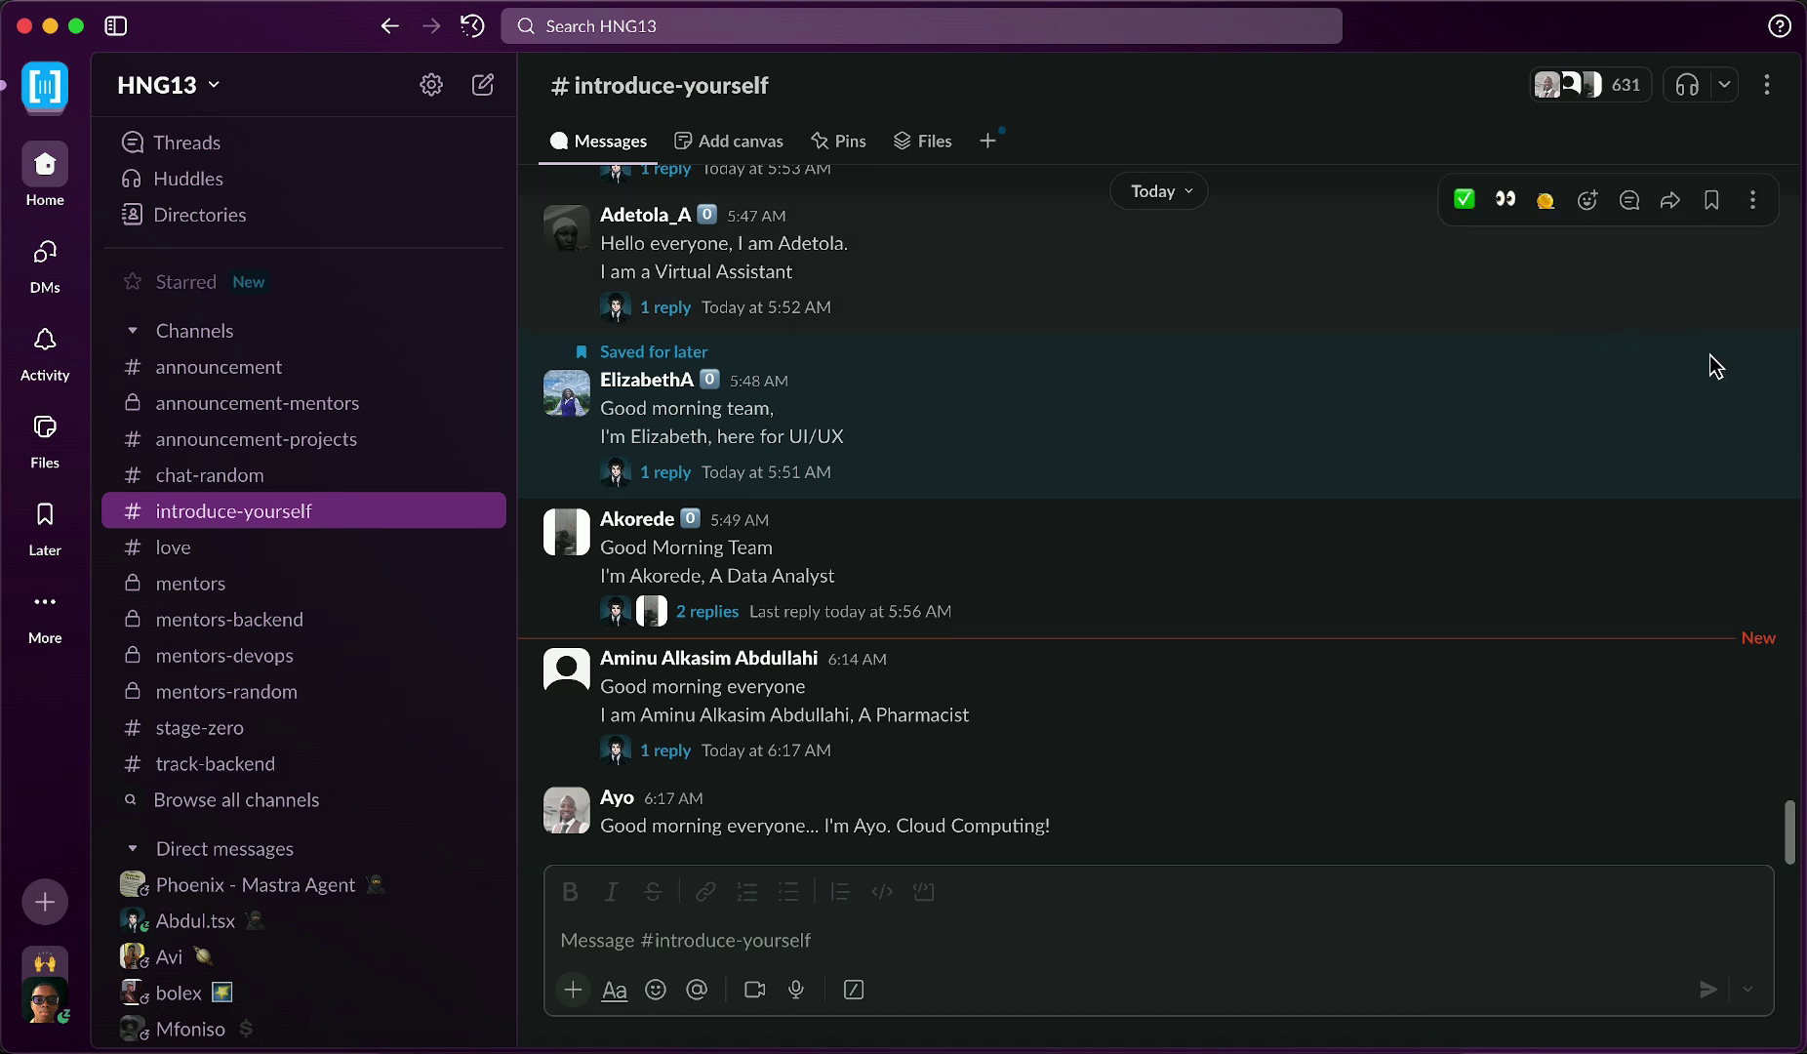
pyautogui.click(1712, 517)
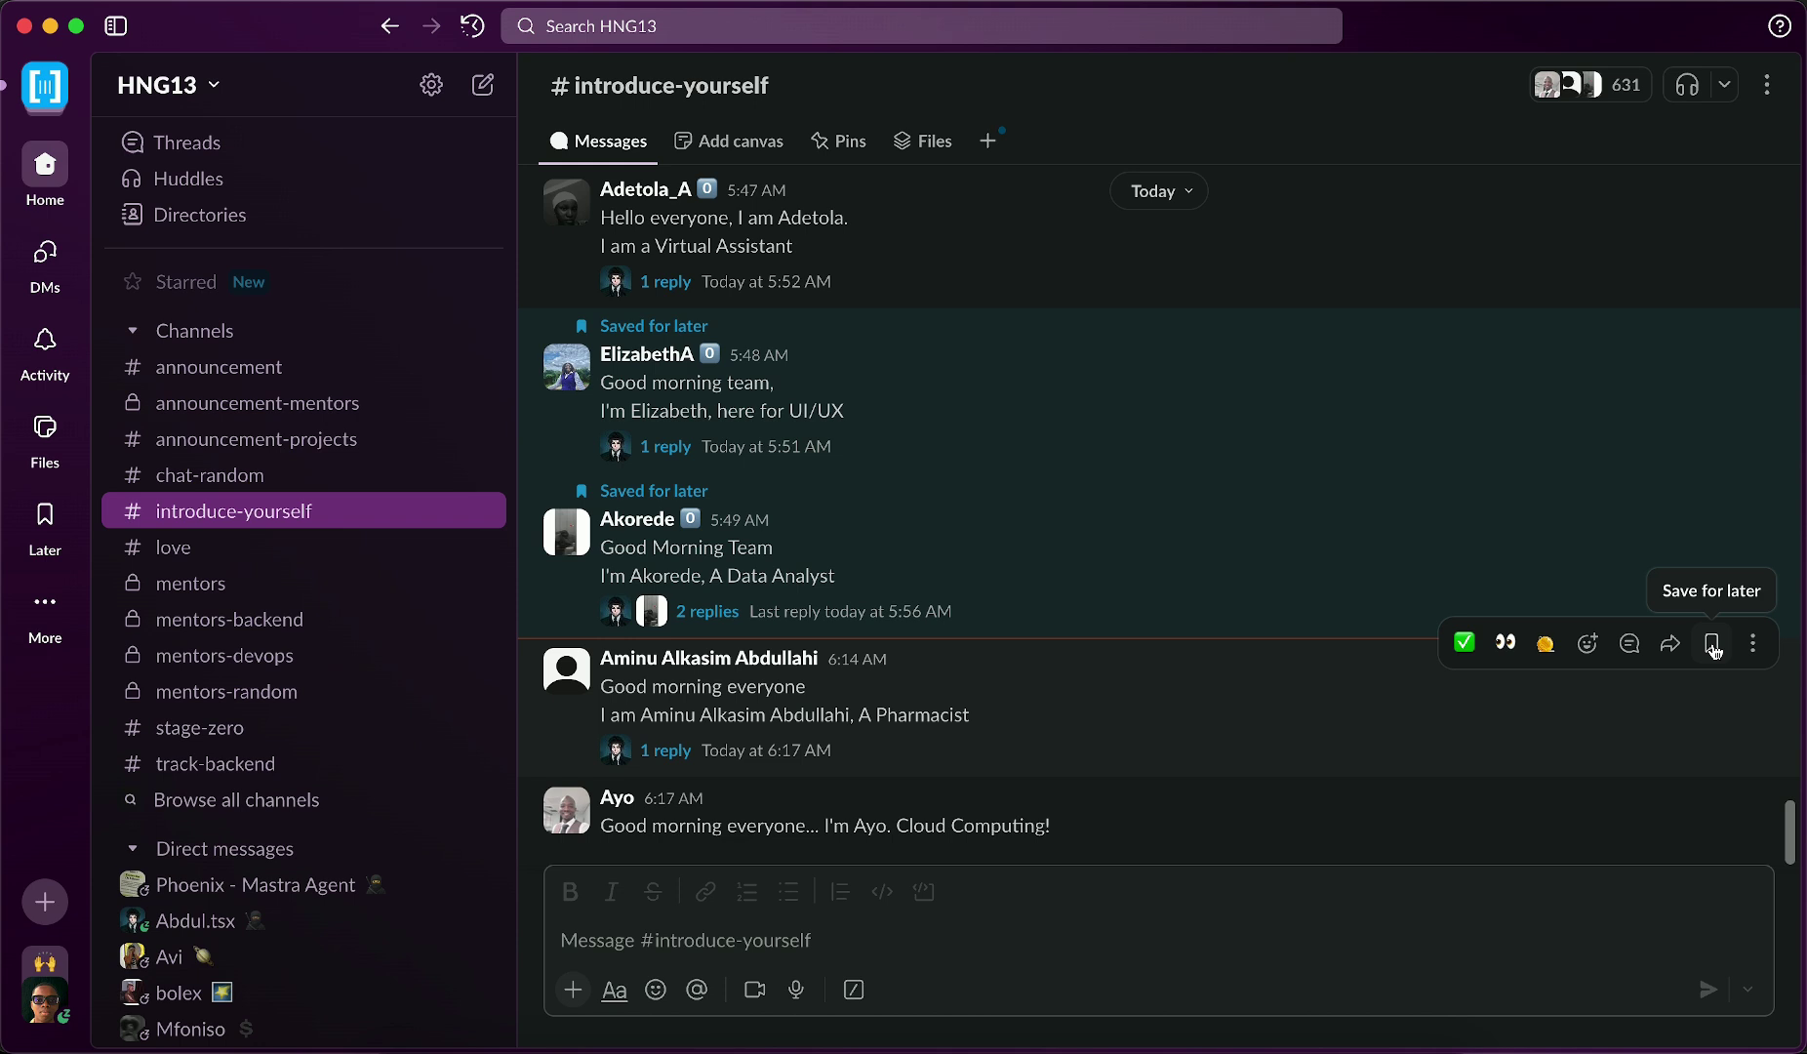
pyautogui.click(1713, 639)
pyautogui.click(1712, 617)
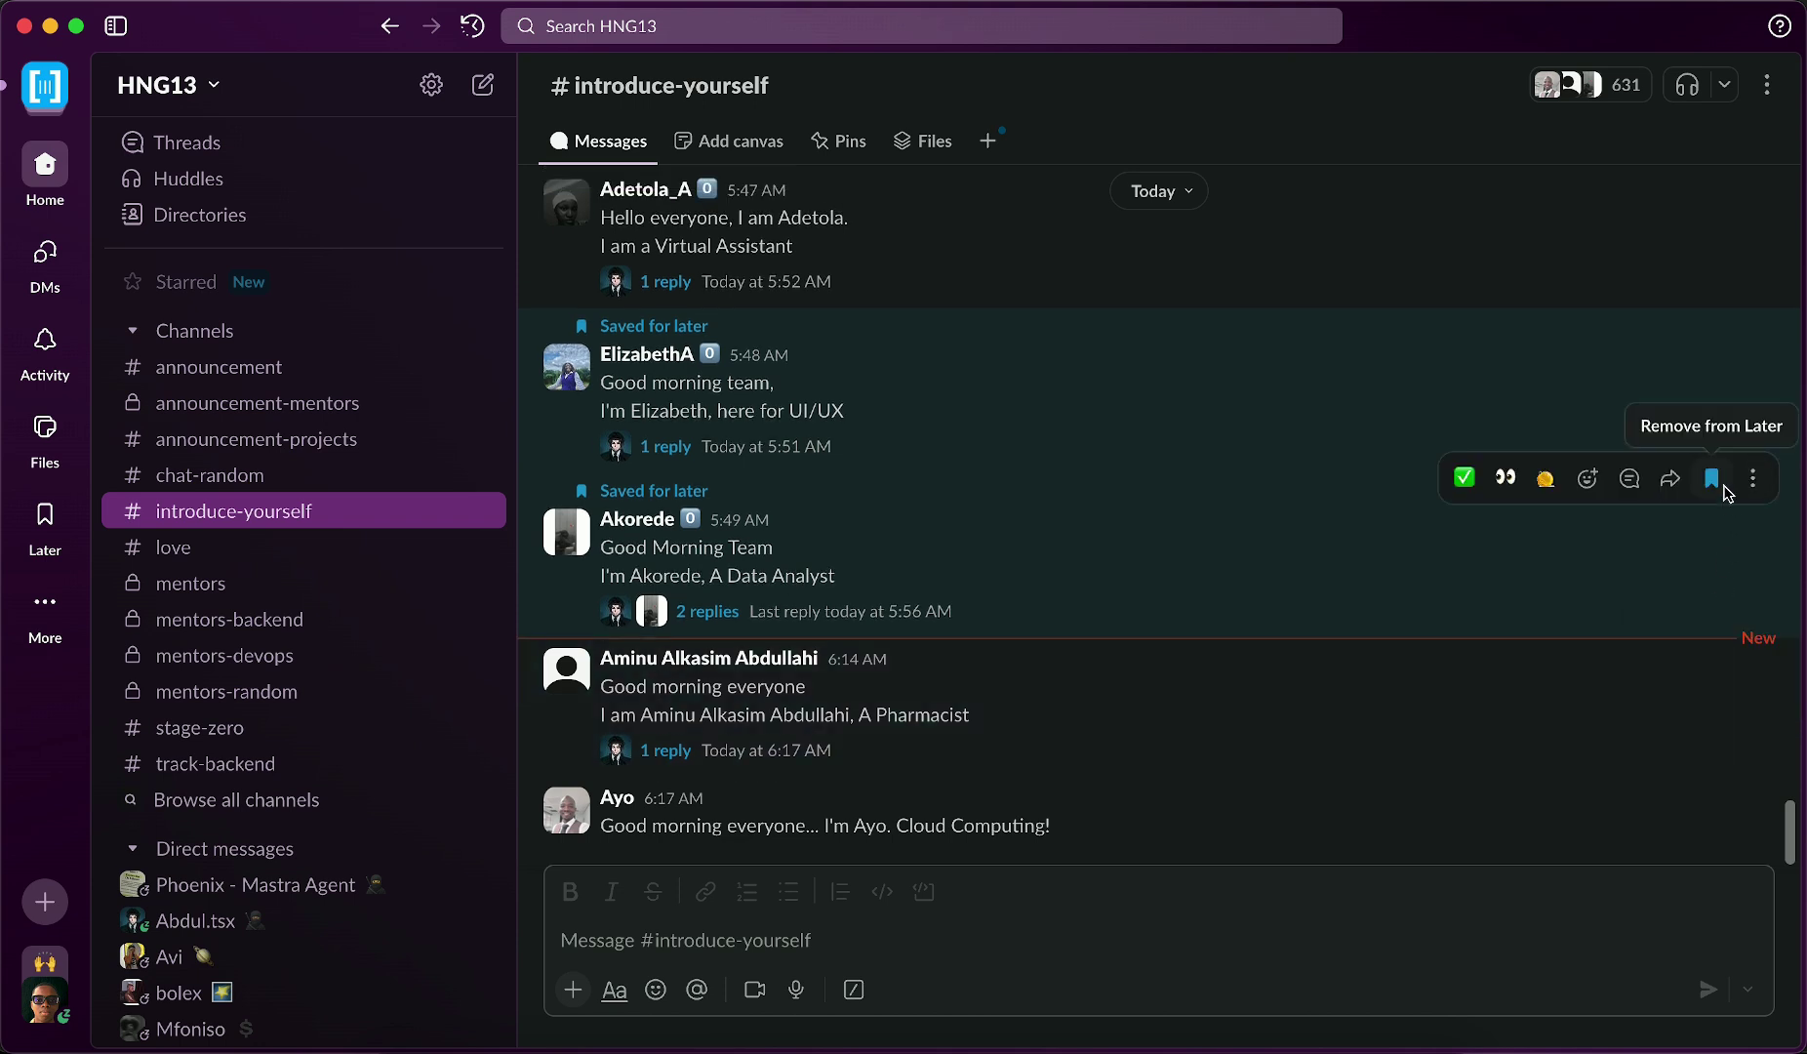
pyautogui.click(1713, 476)
pyautogui.click(1689, 343)
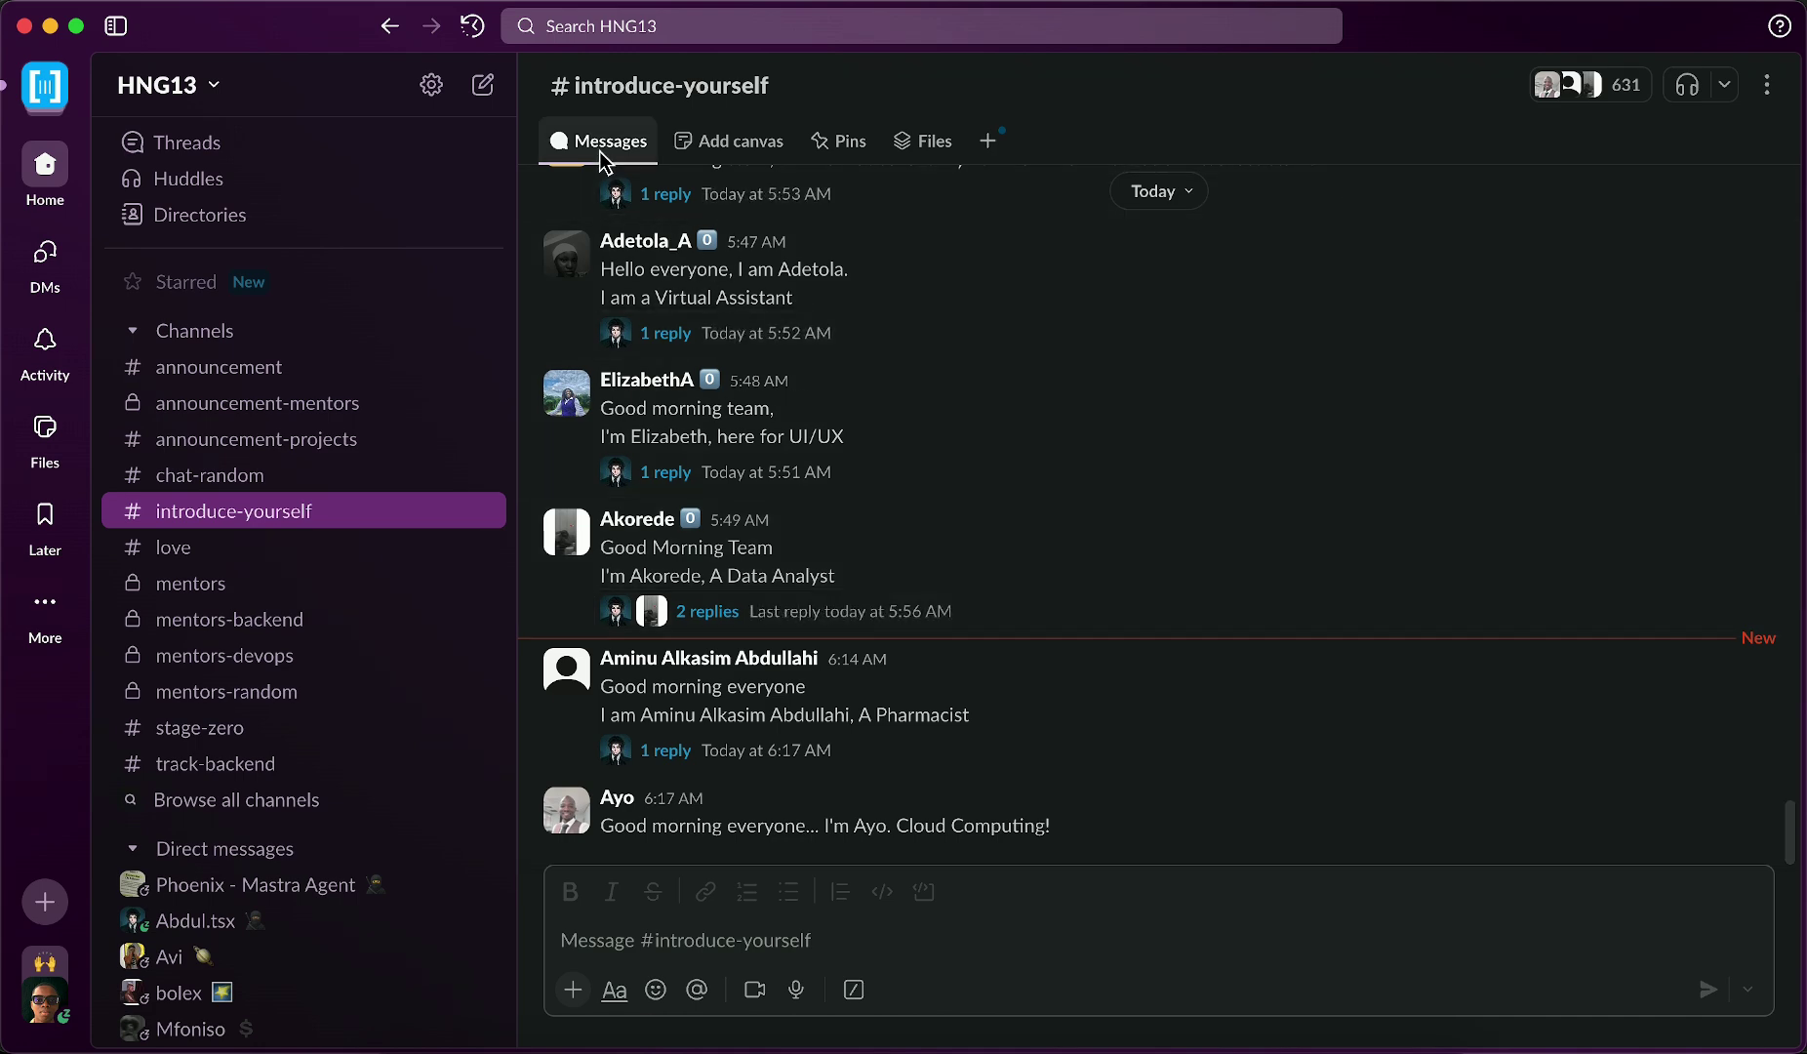
# Step: Open the pinned messages of the introduce-yourself channel
pyautogui.click(838, 151)
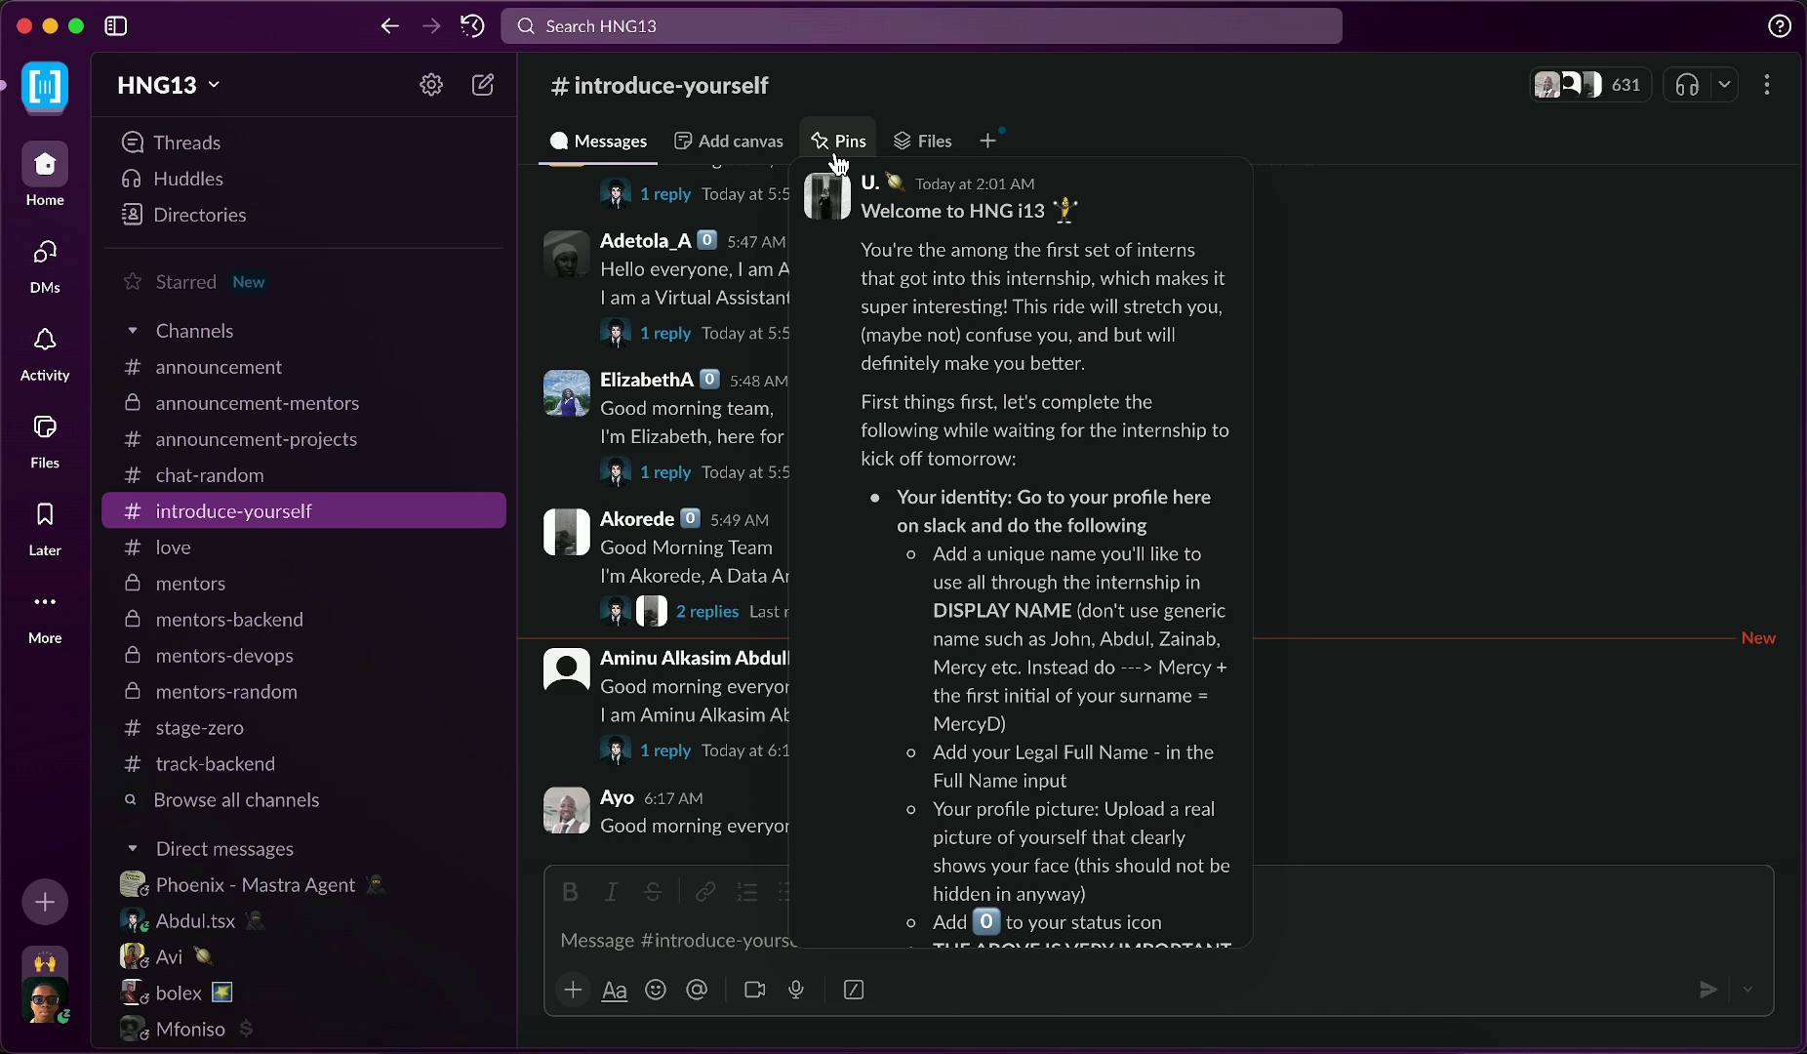
pyautogui.click(839, 156)
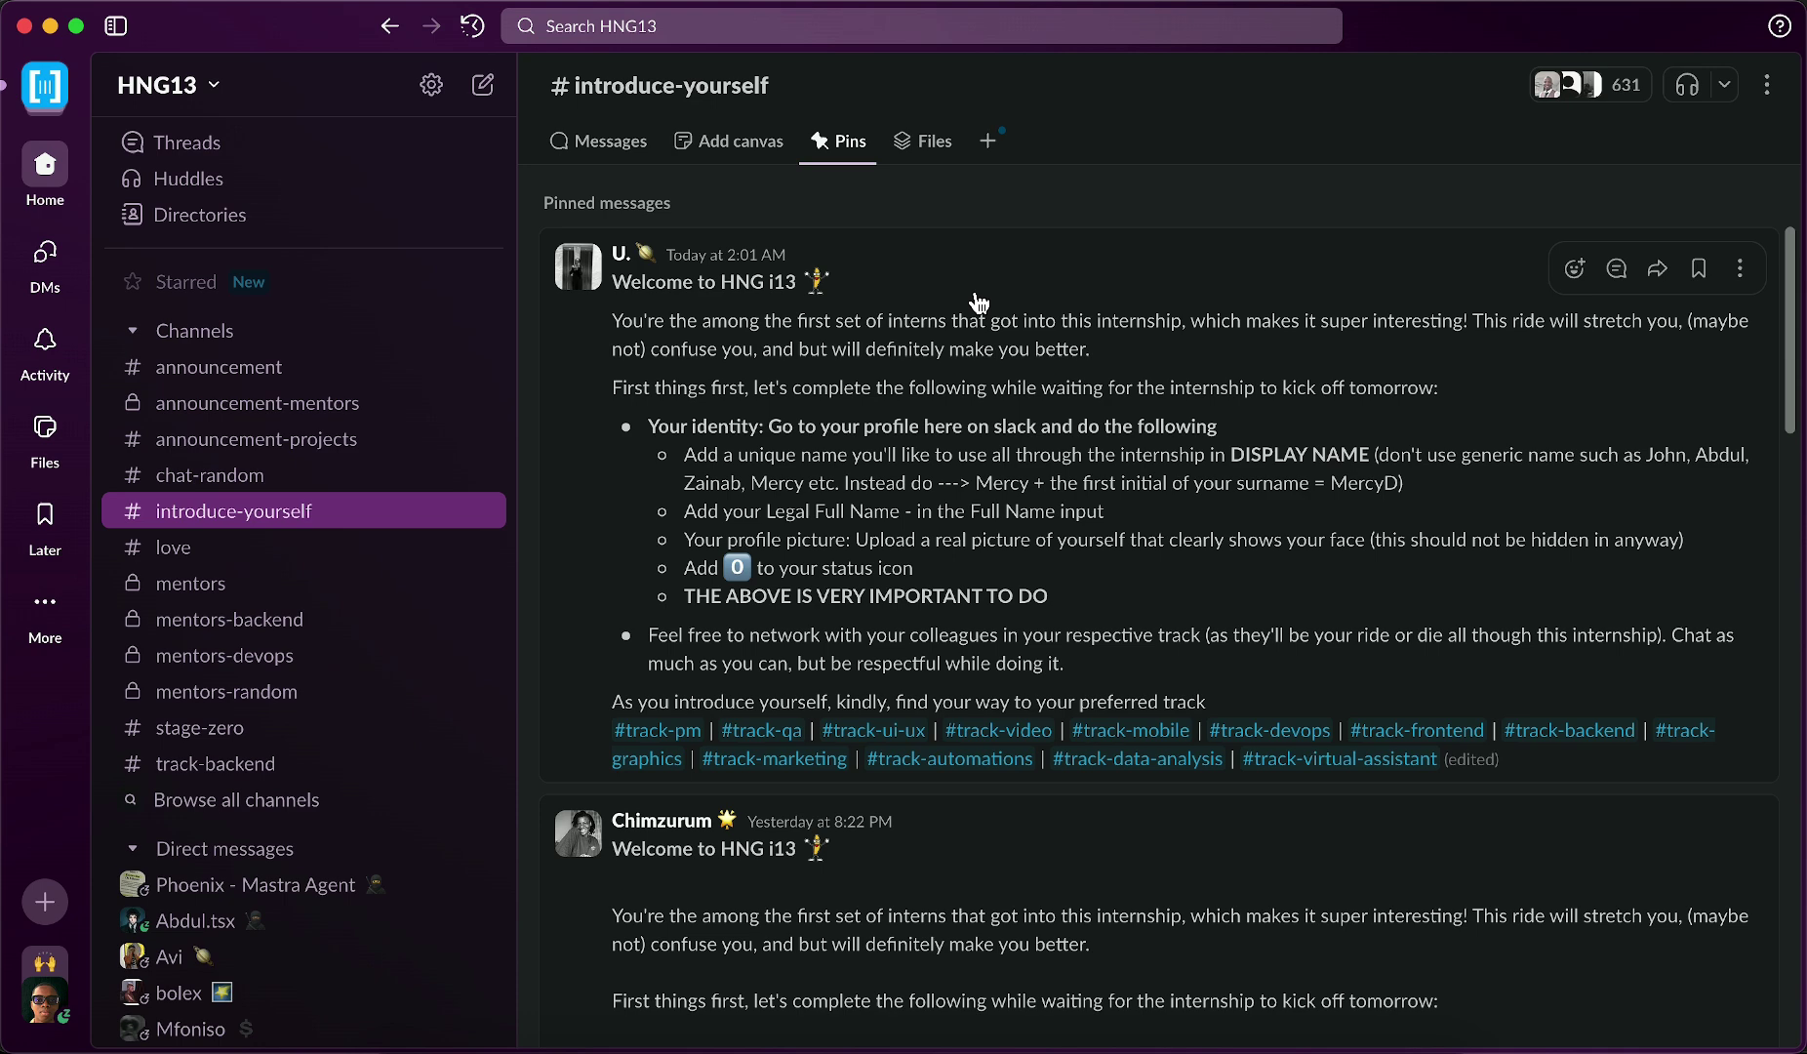
# Step: View the announcement, chat-random and announcement-projects channels one after another
pyautogui.click(317, 368)
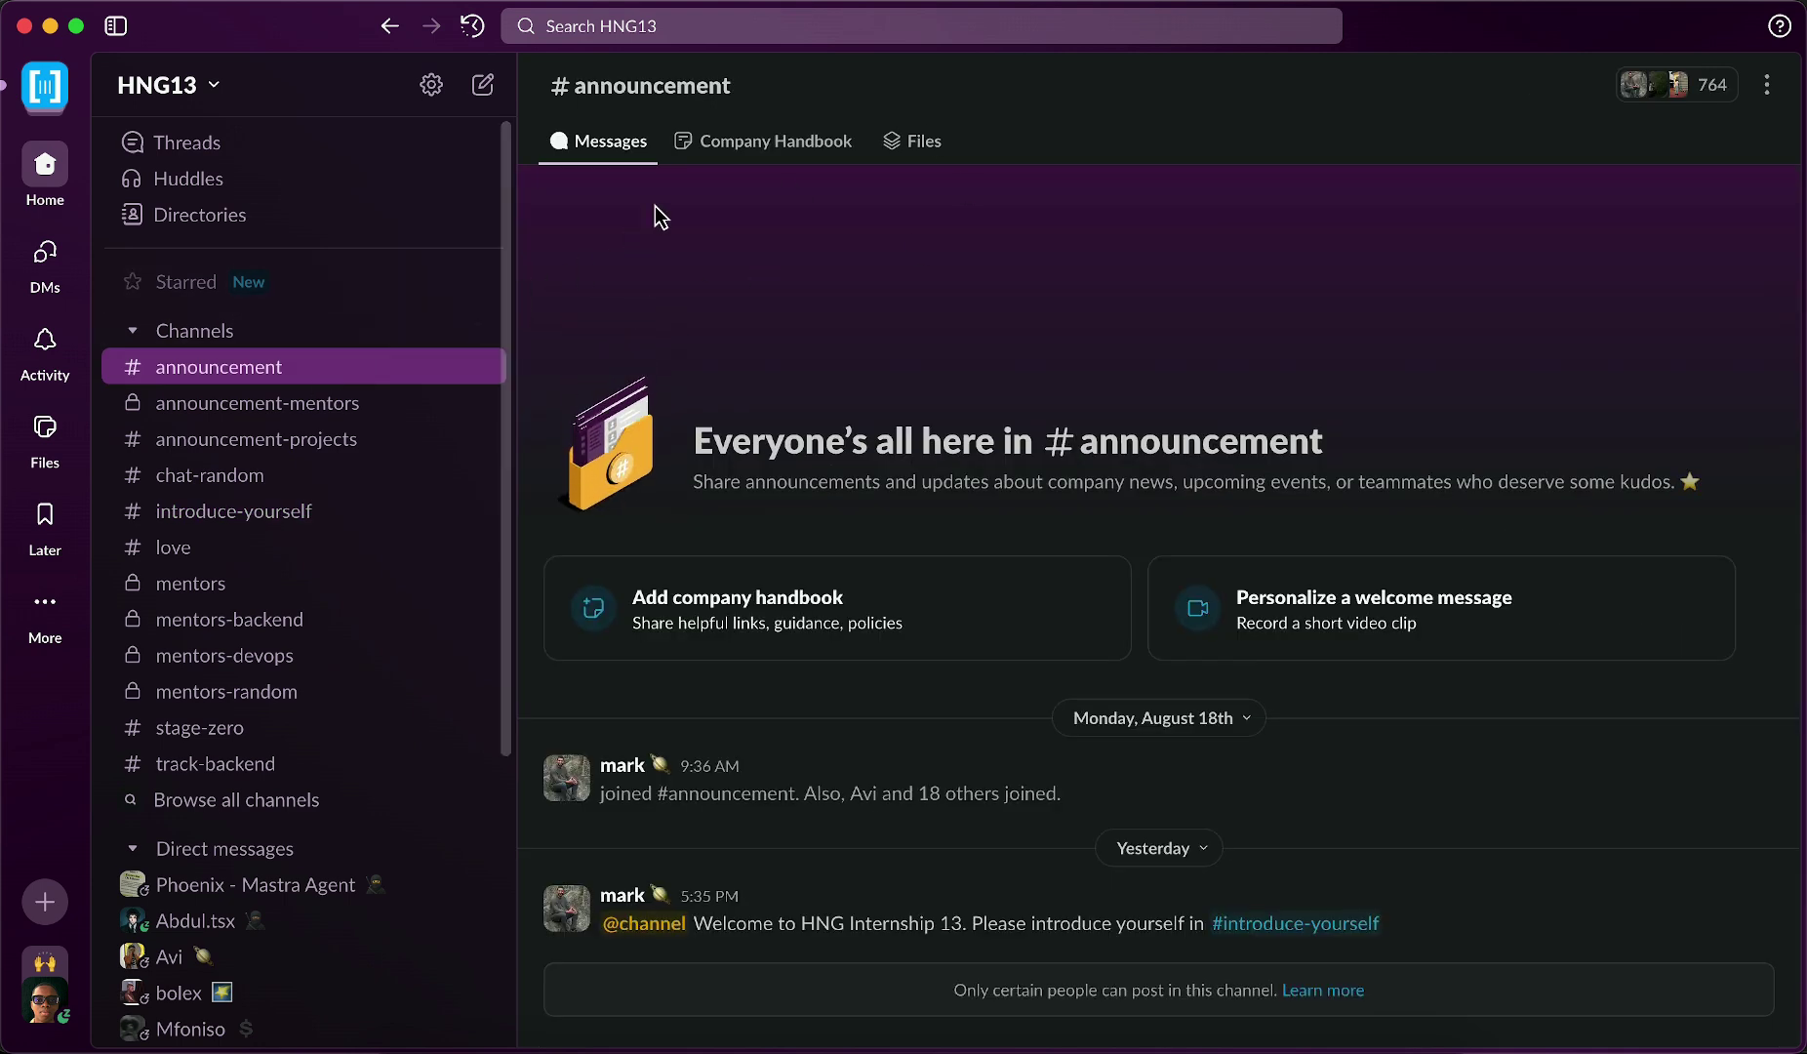
pyautogui.click(233, 476)
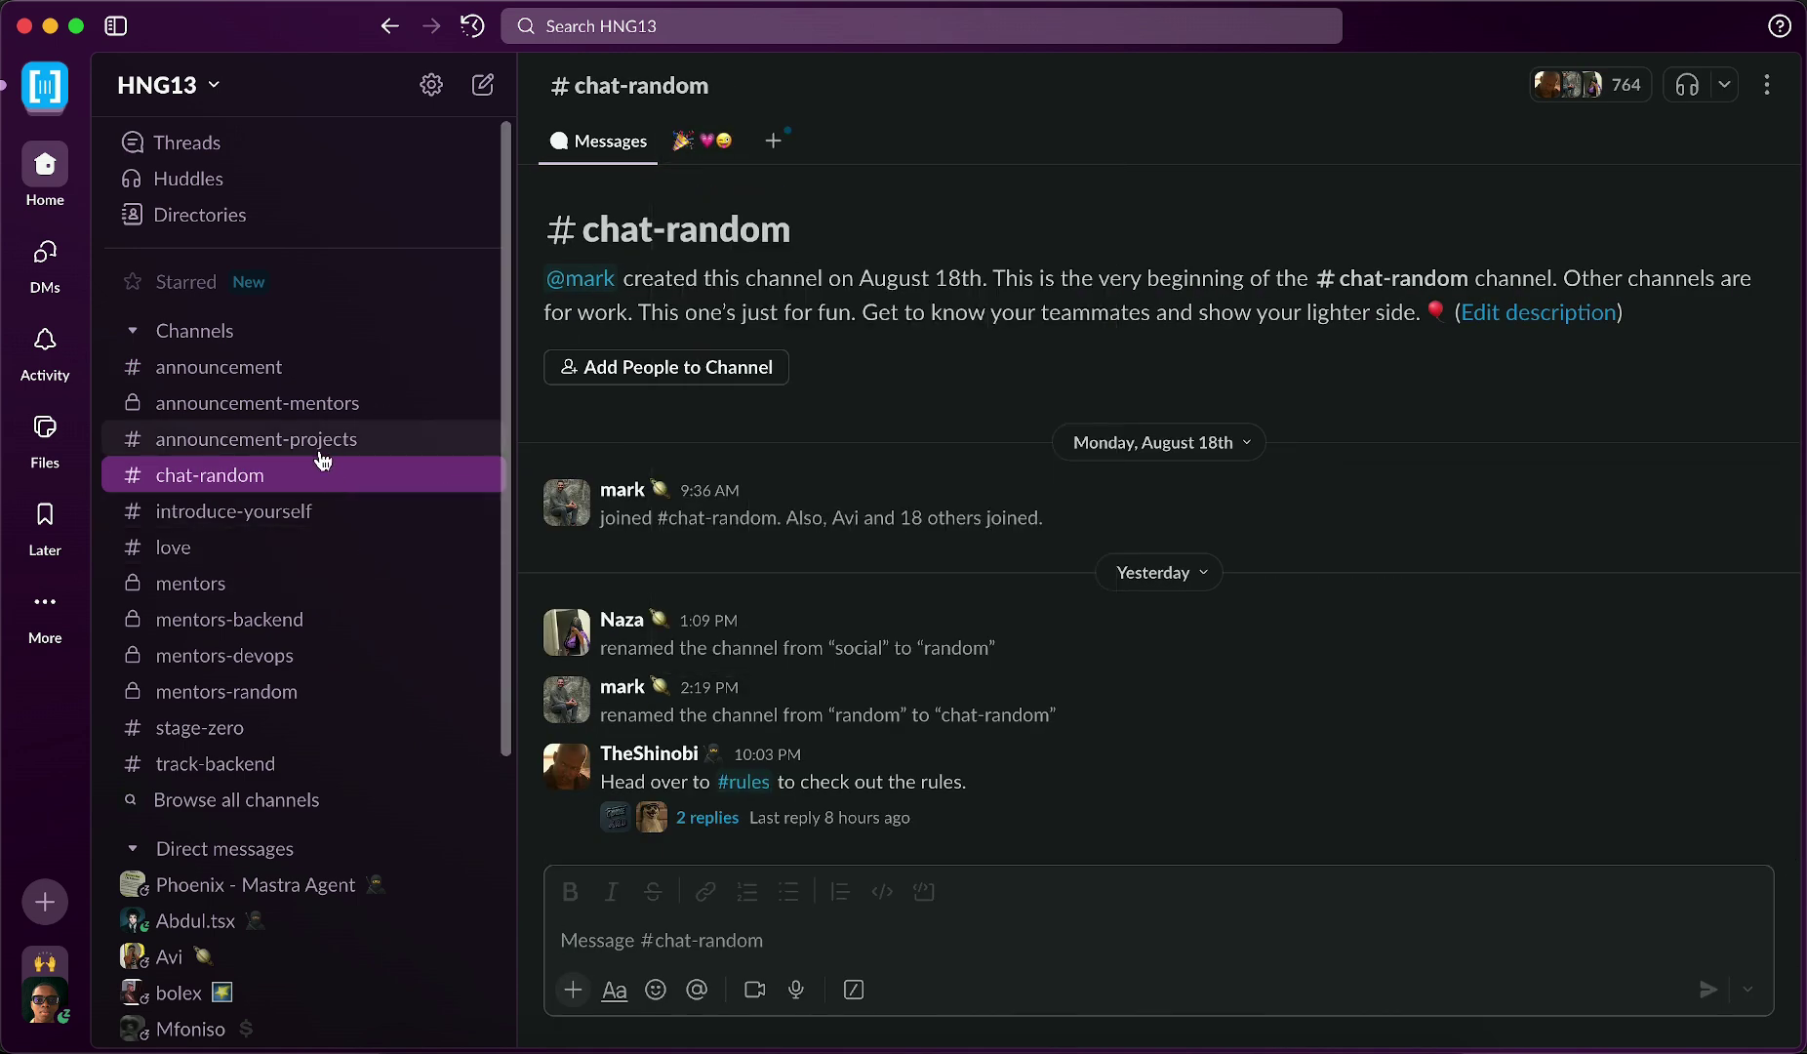
pyautogui.click(210, 441)
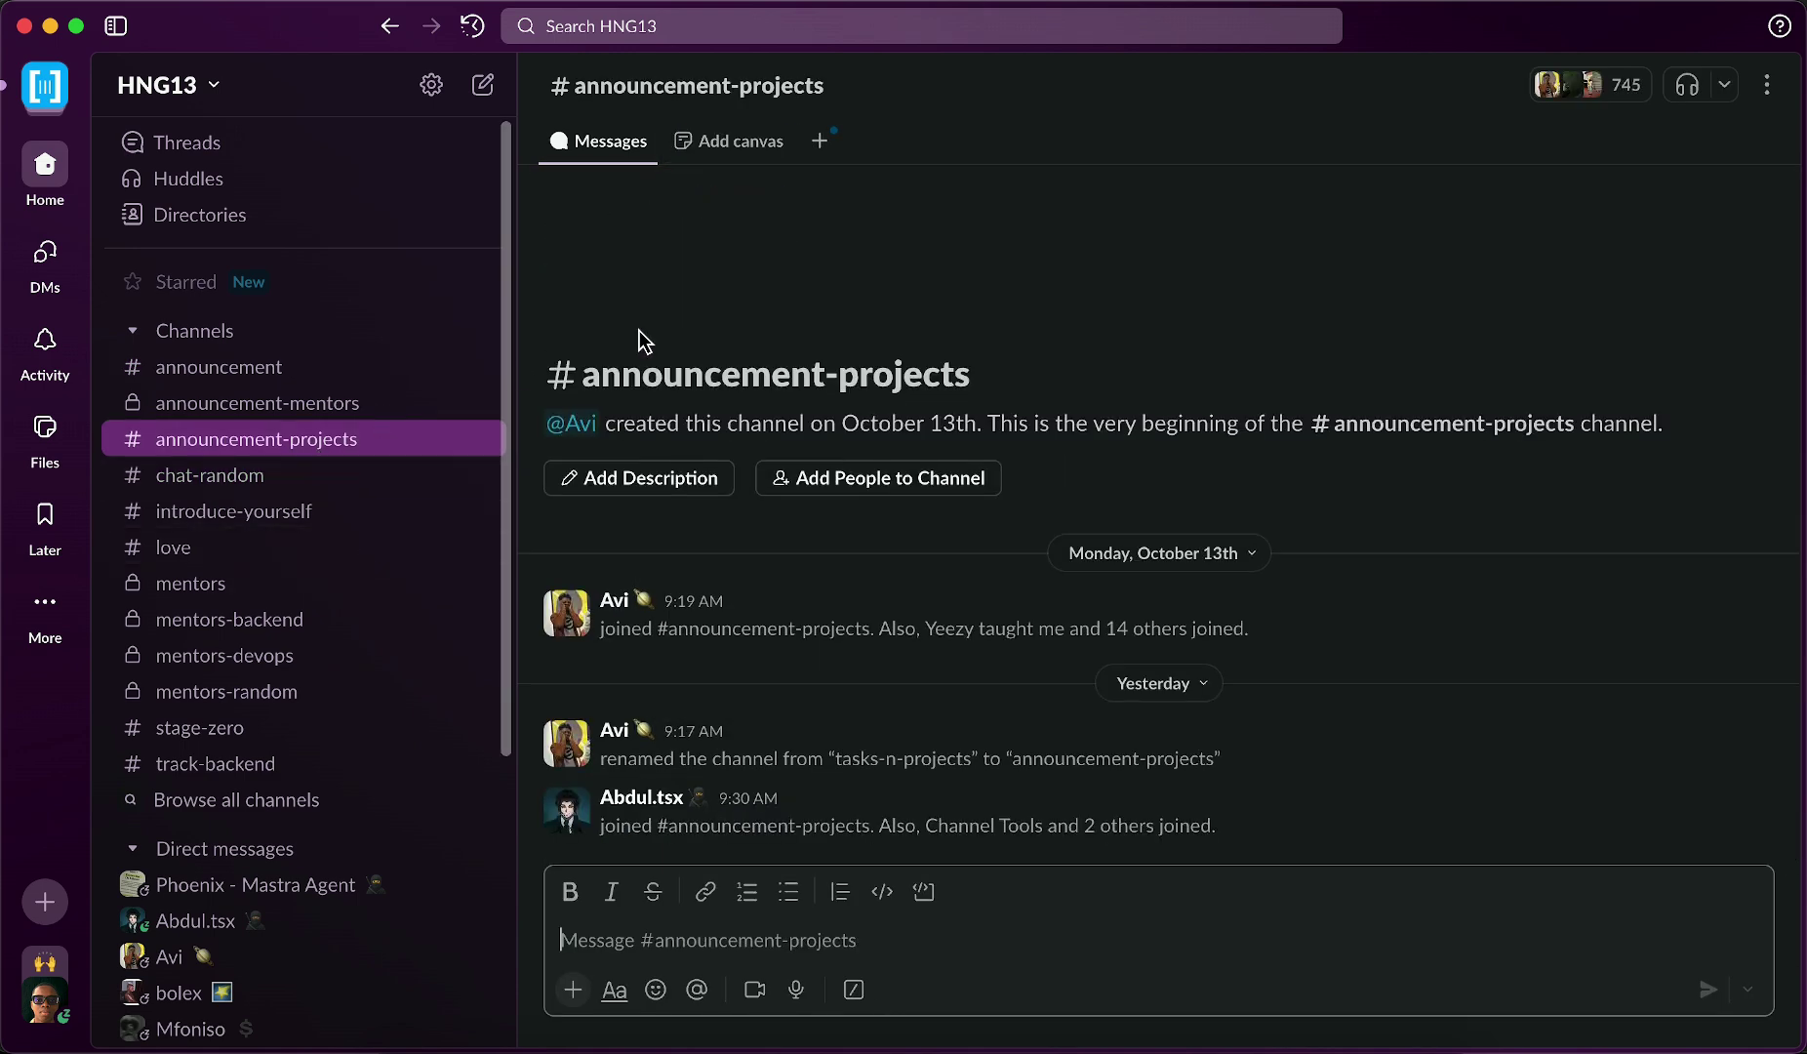
# Step: Open the track-backend channel from the track list in introduce-yourself's pinned messages
pyautogui.click(297, 511)
pyautogui.click(831, 144)
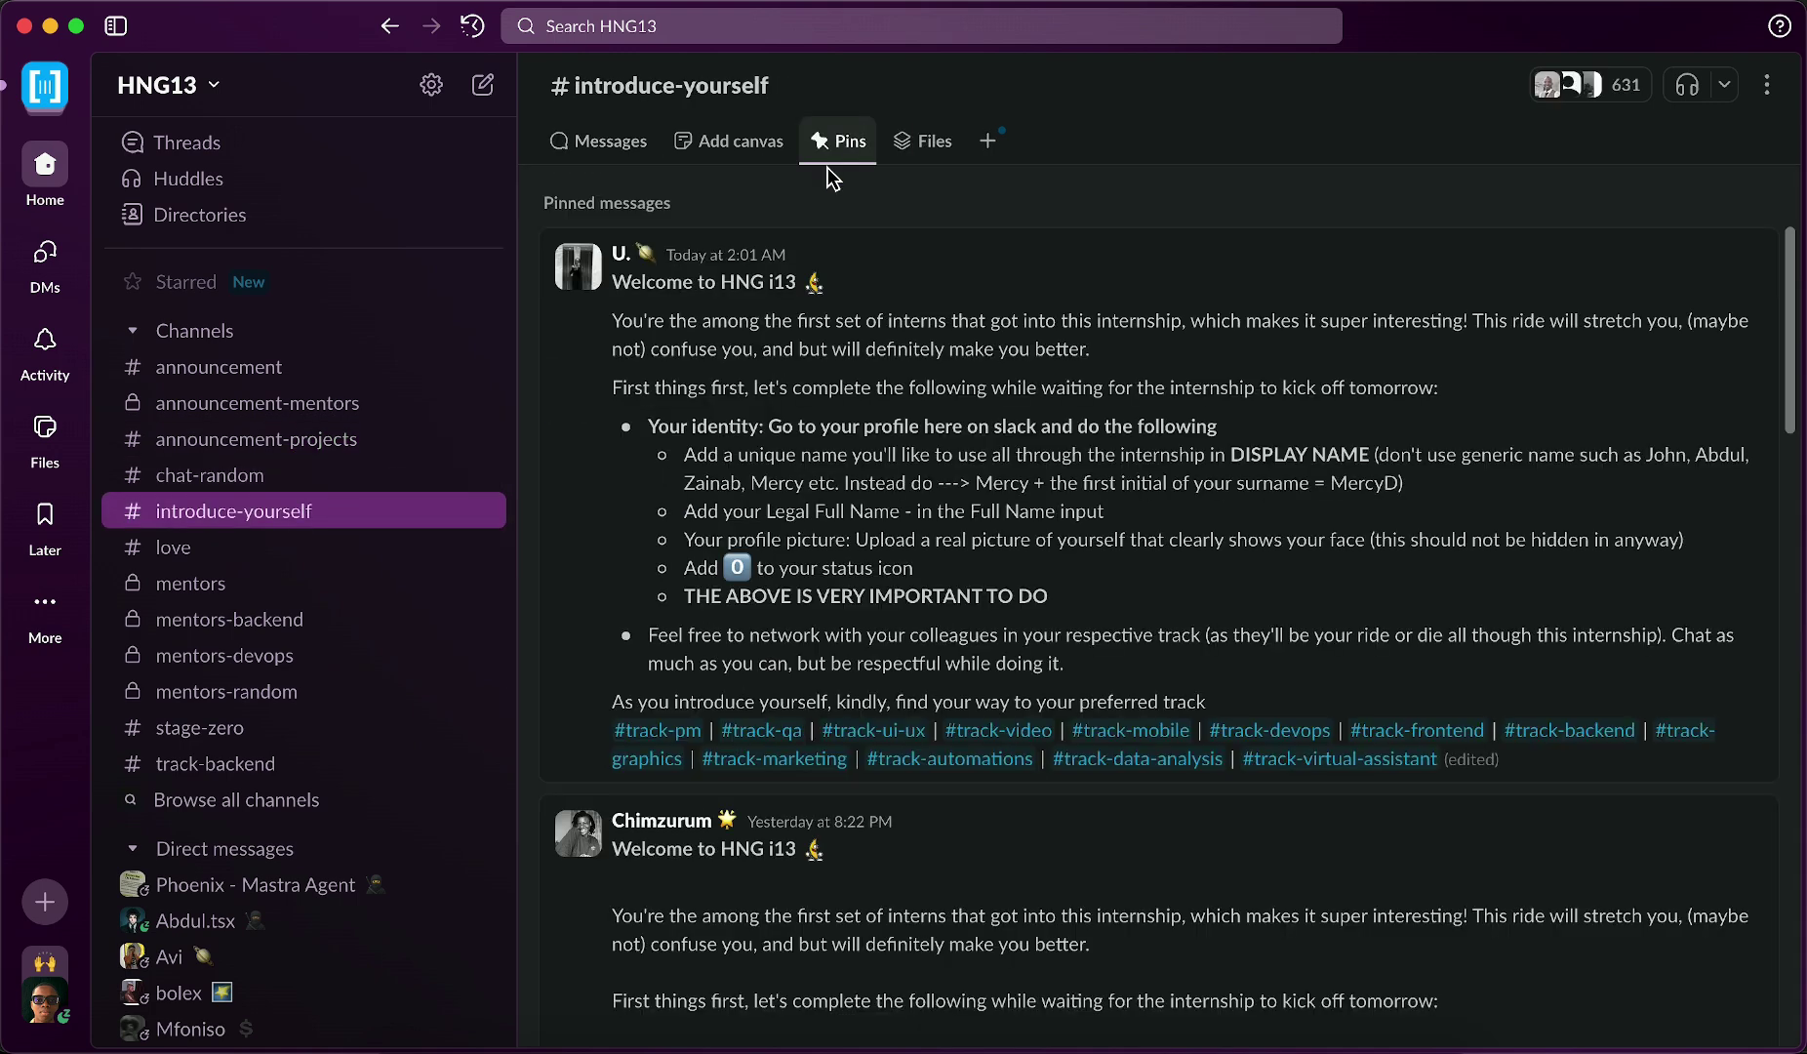
pyautogui.scroll(-10, 915, 484)
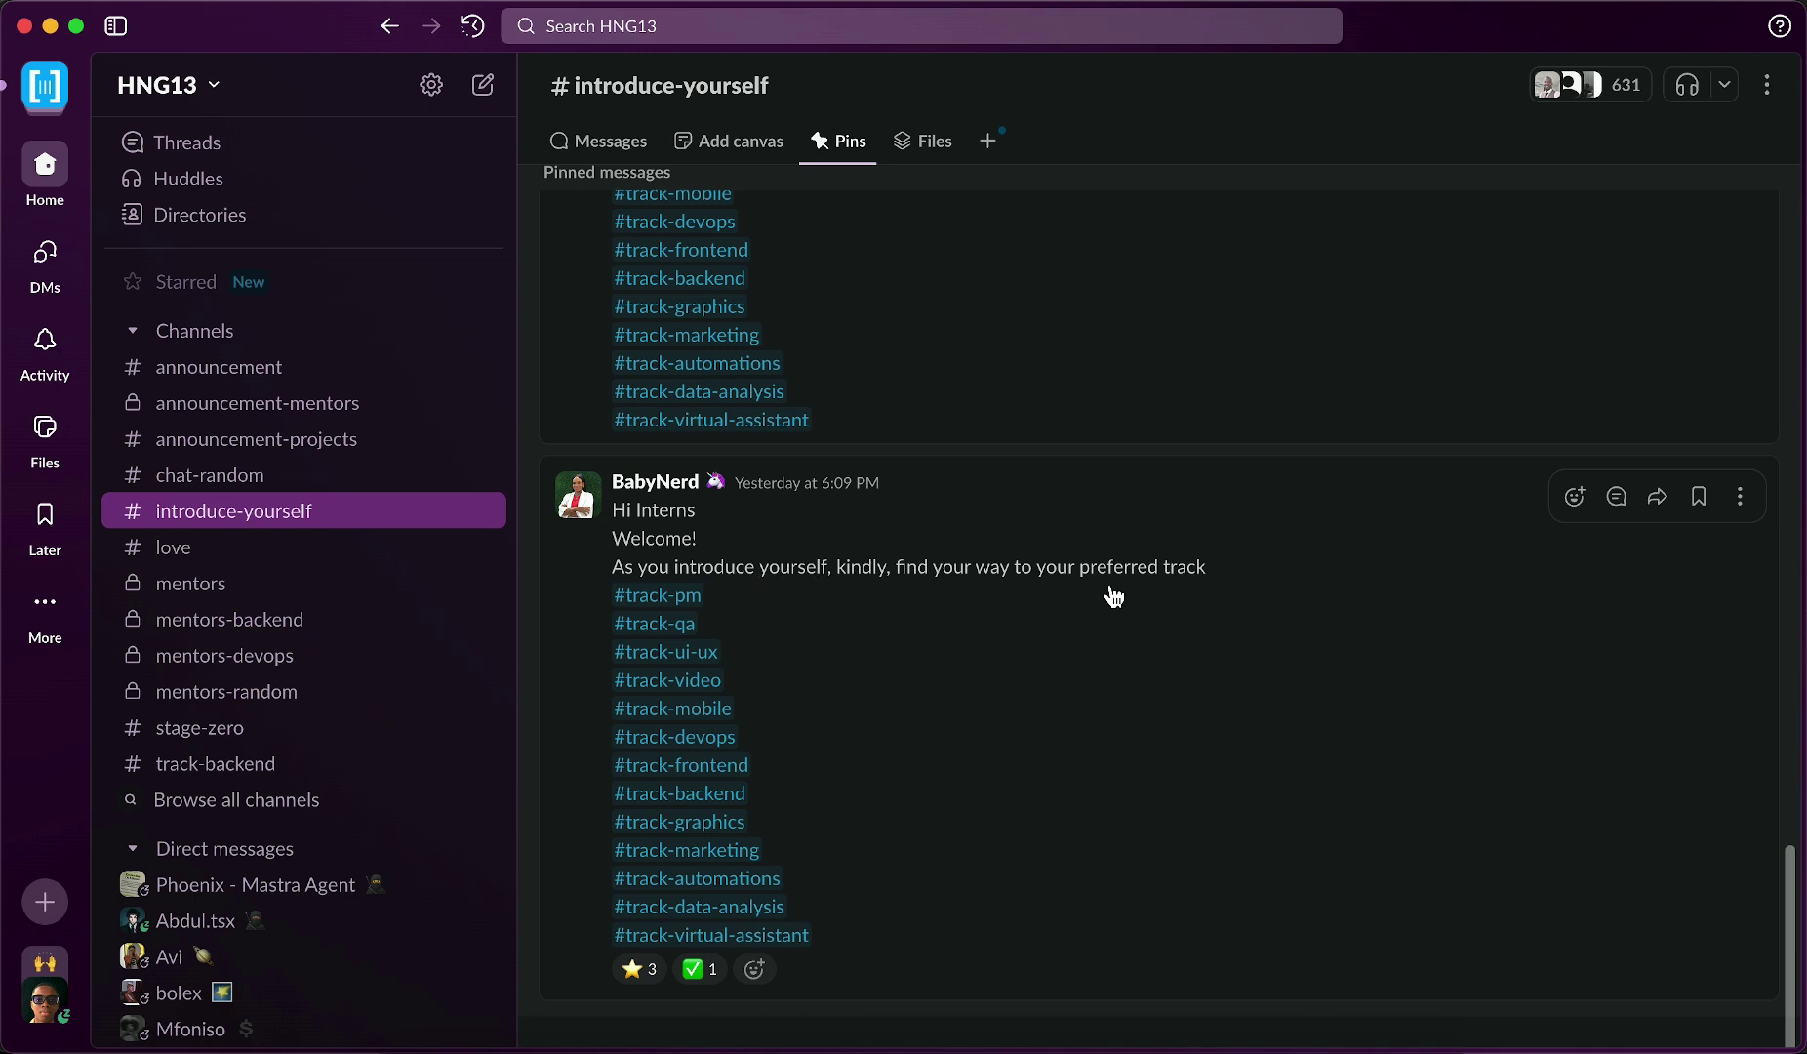
pyautogui.moveTo(683, 651)
pyautogui.click(694, 792)
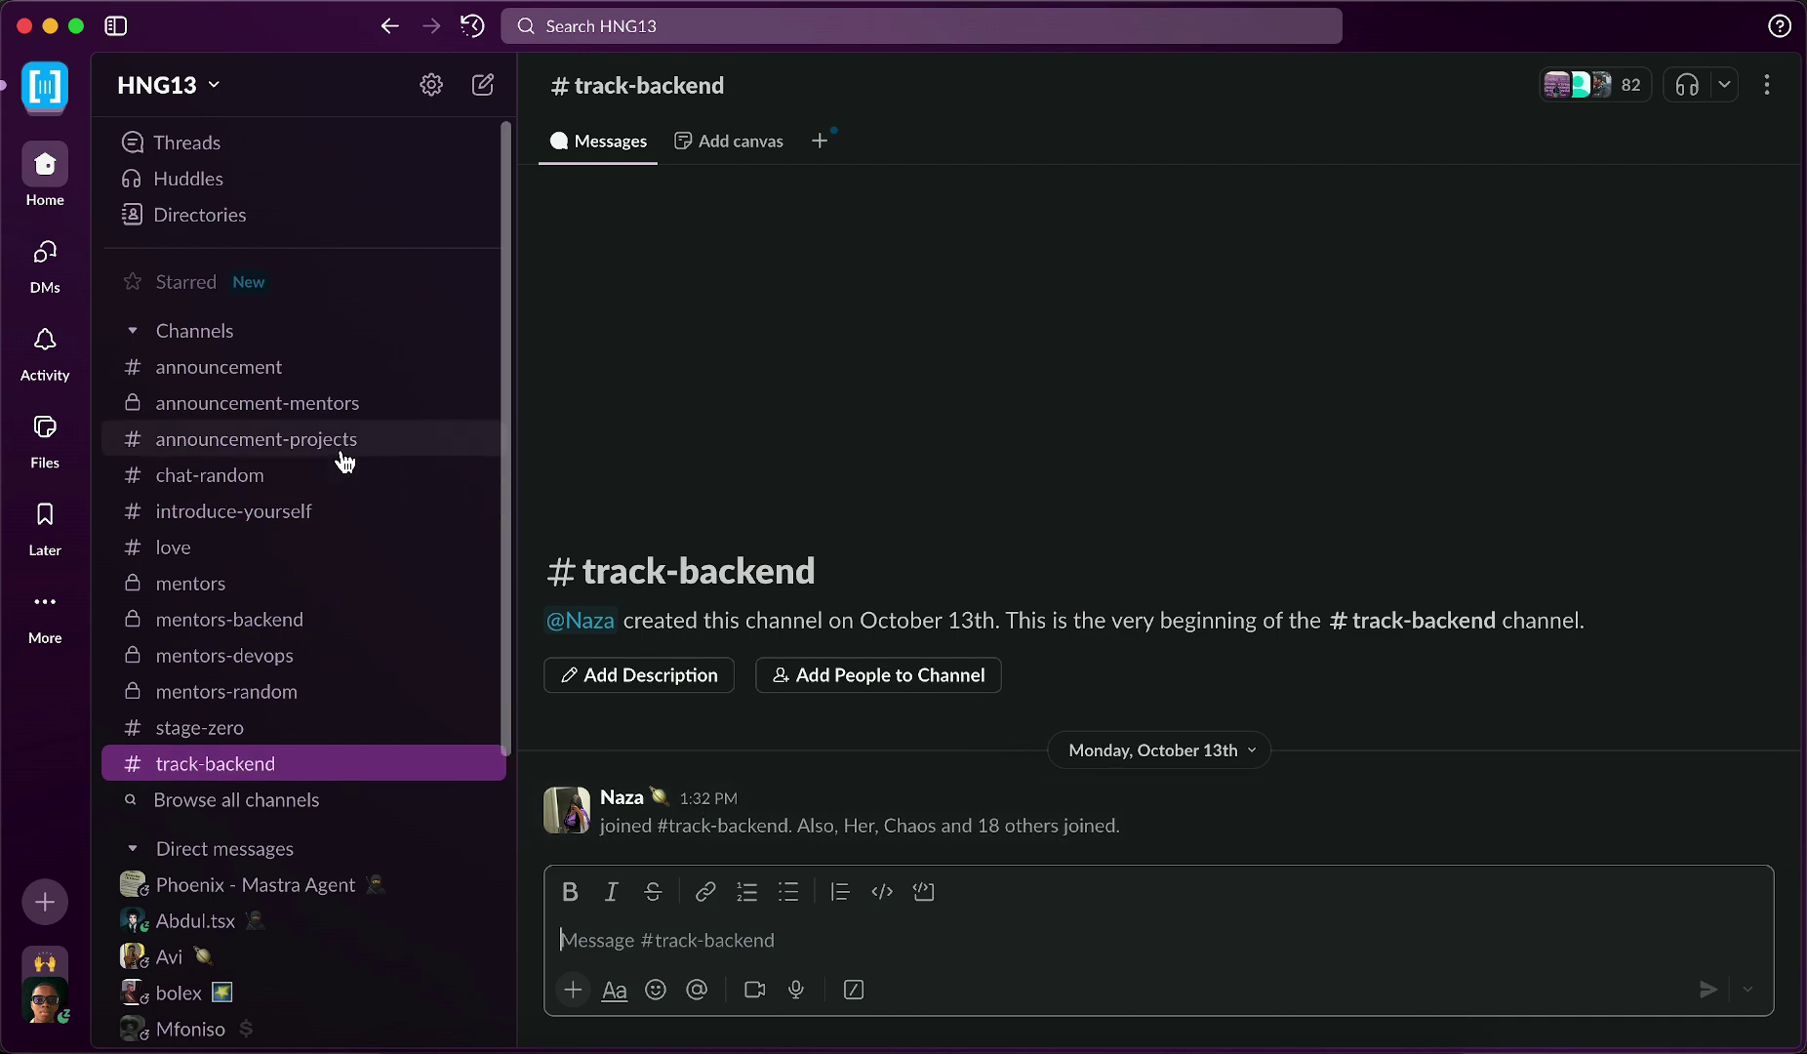
# Step: Open the track-devops channel through the pinned track list of introduce-yourself
pyautogui.click(282, 514)
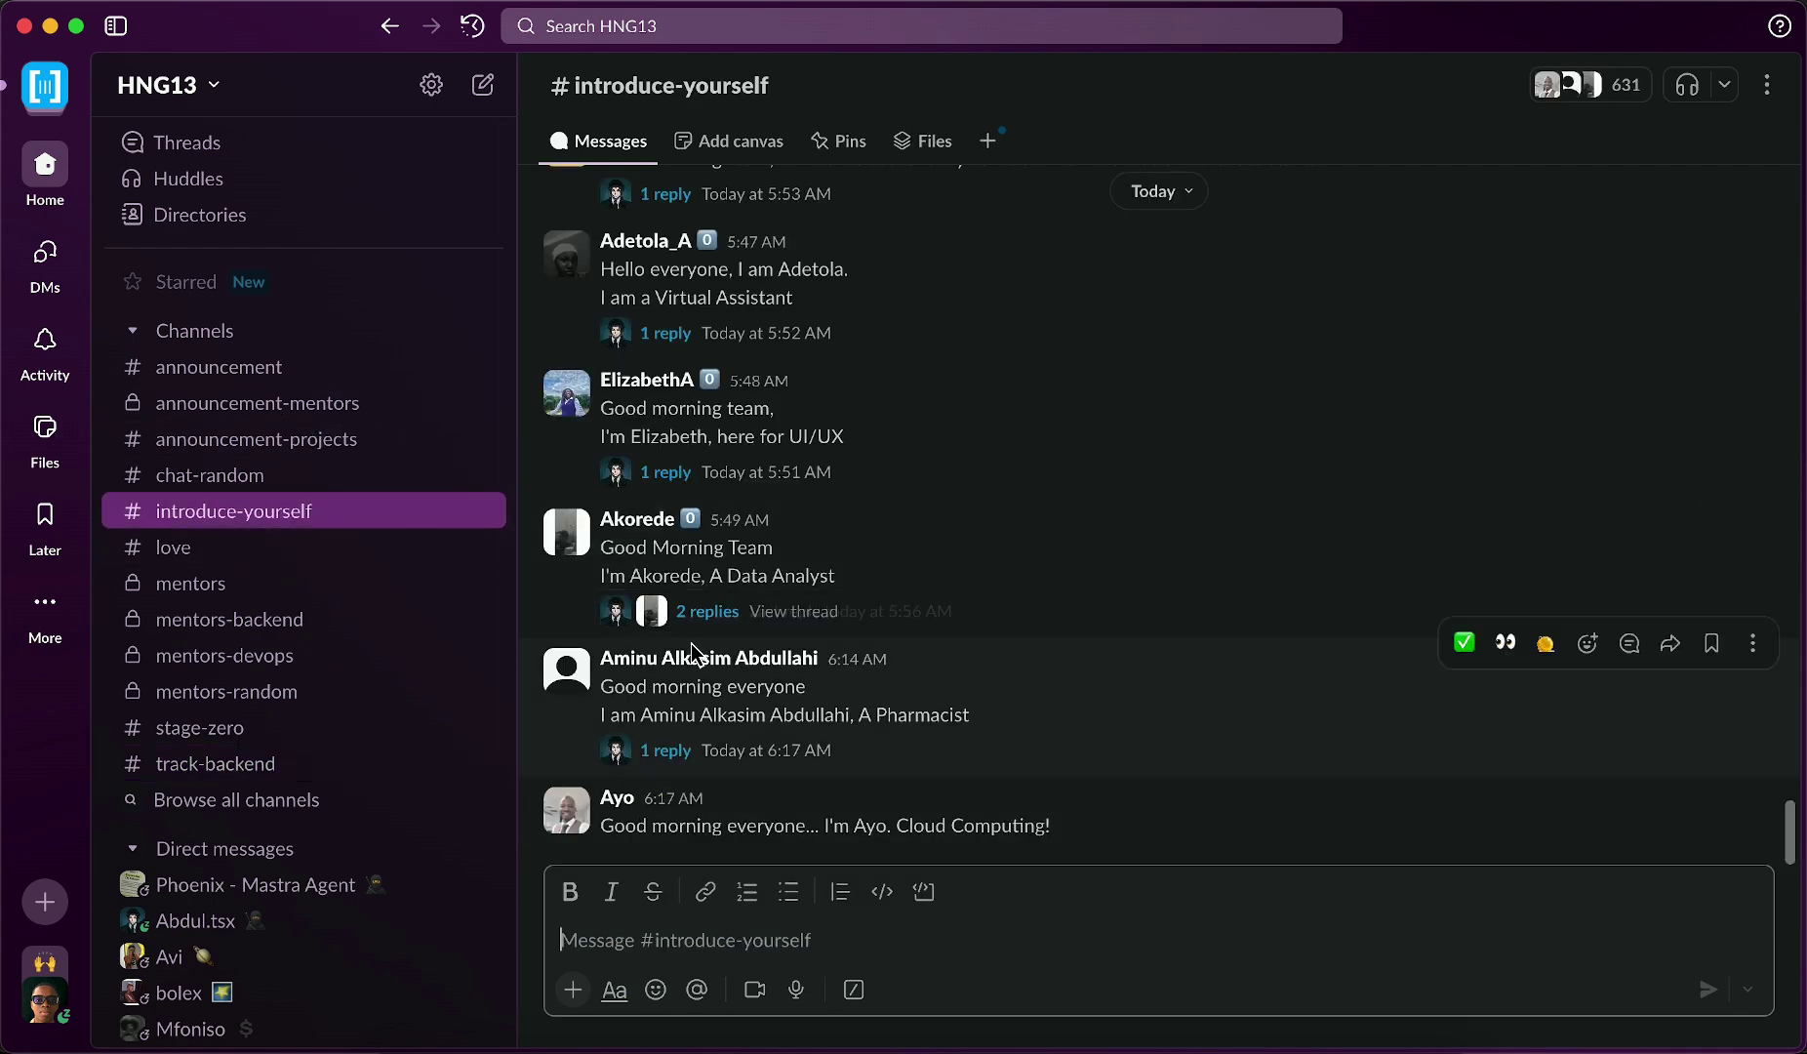
pyautogui.click(834, 142)
pyautogui.scroll(-10, 839, 525)
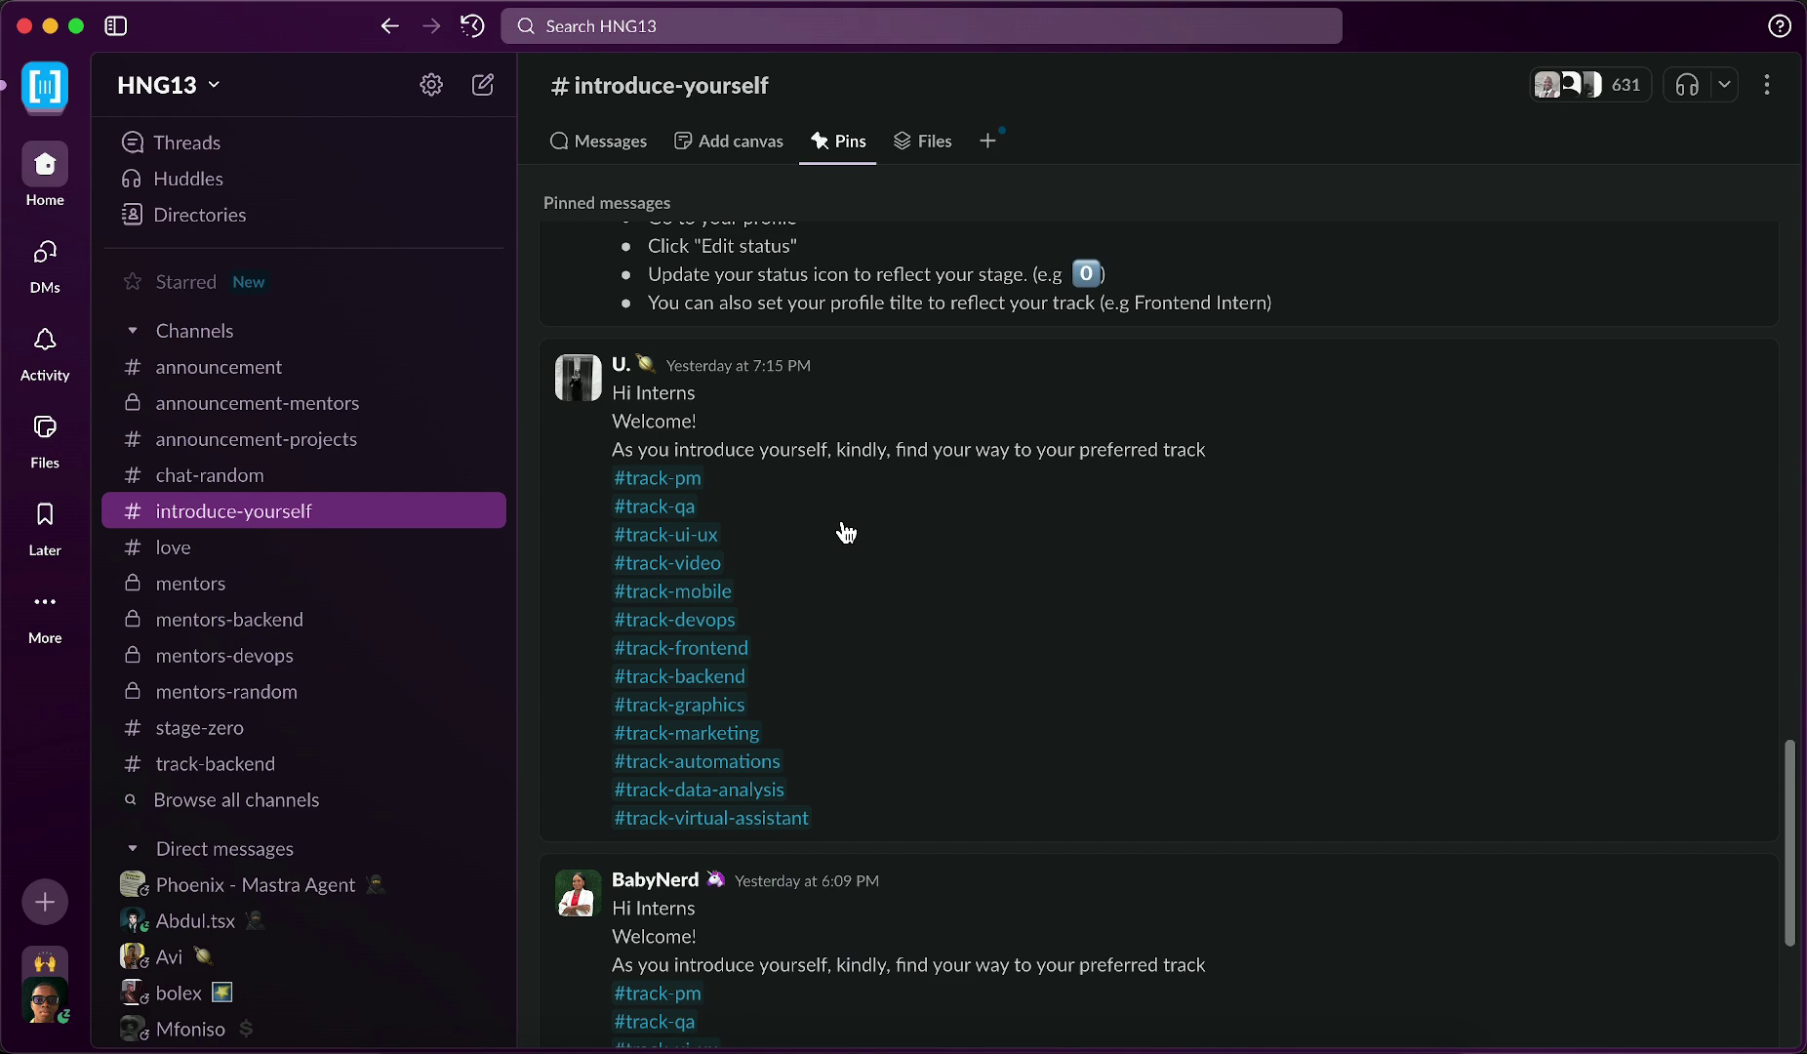
pyautogui.click(698, 738)
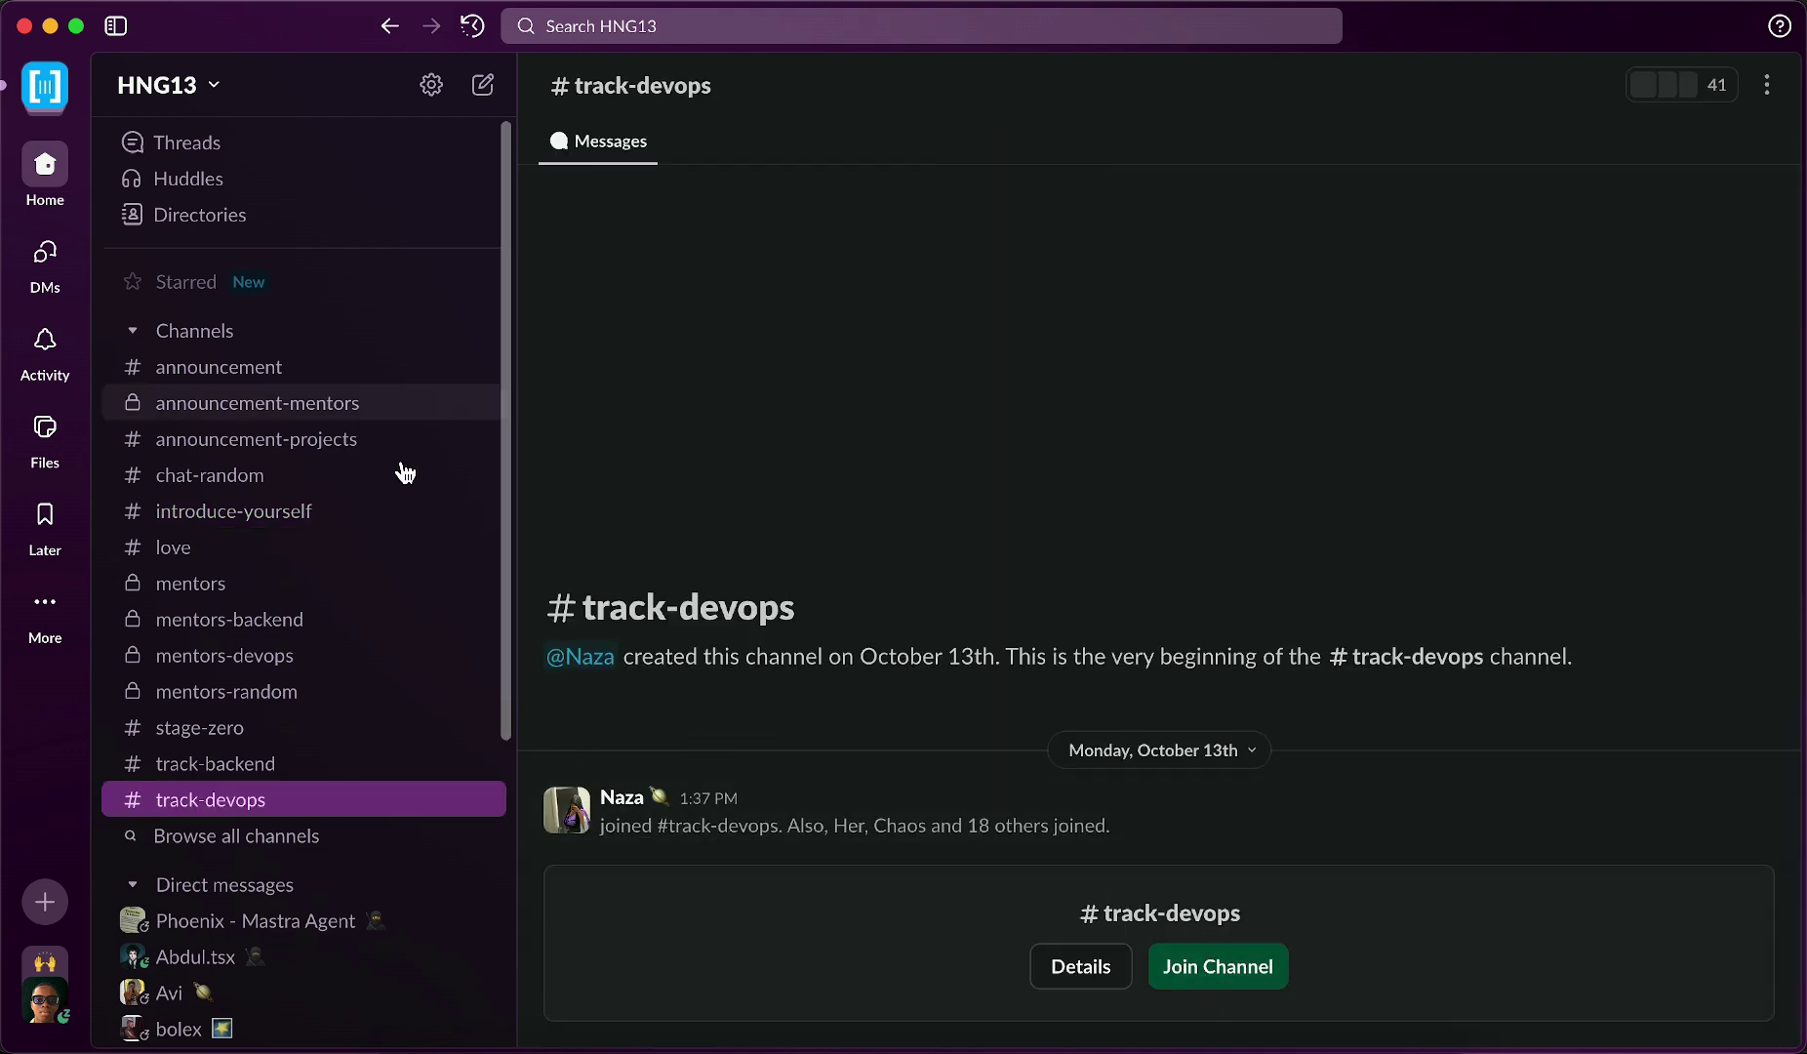
# Step: Return to introduce-yourself's pinned messages and read the welcome message's instructions on setting up your identity
pyautogui.click(343, 509)
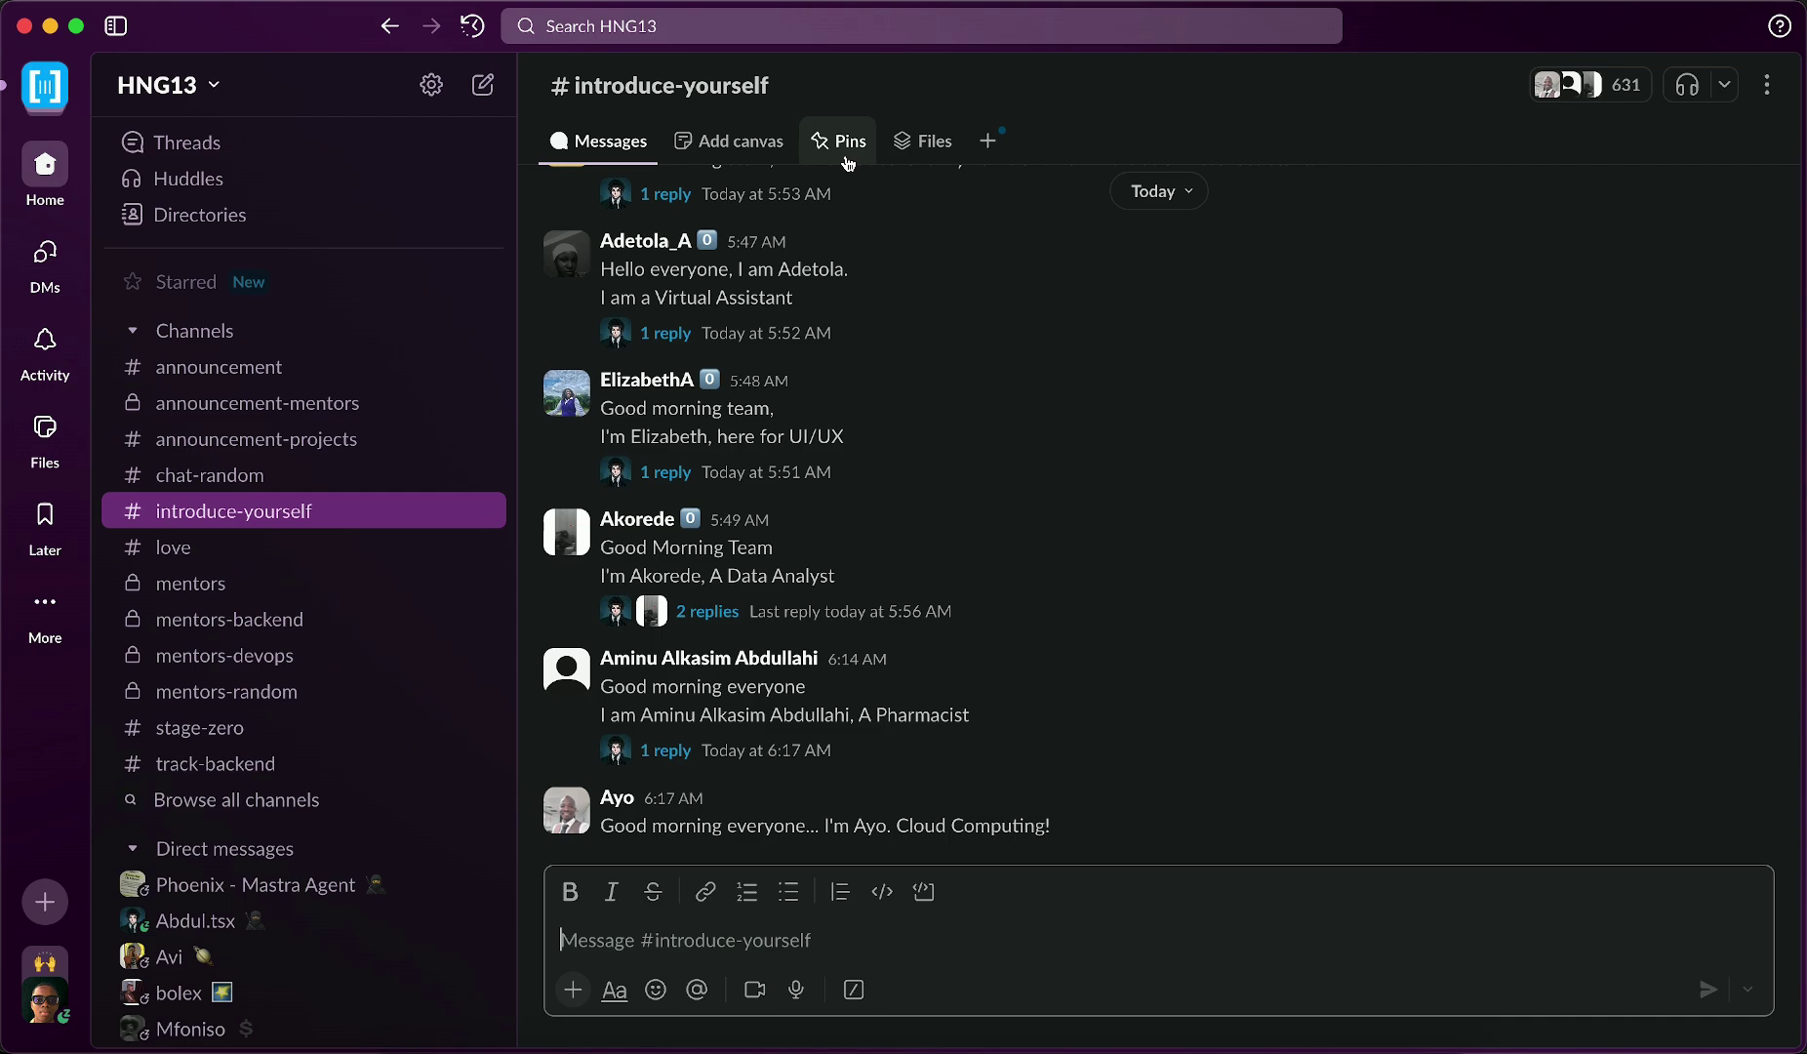
pyautogui.click(837, 142)
pyautogui.scroll(-3, 933, 506)
pyautogui.click(840, 145)
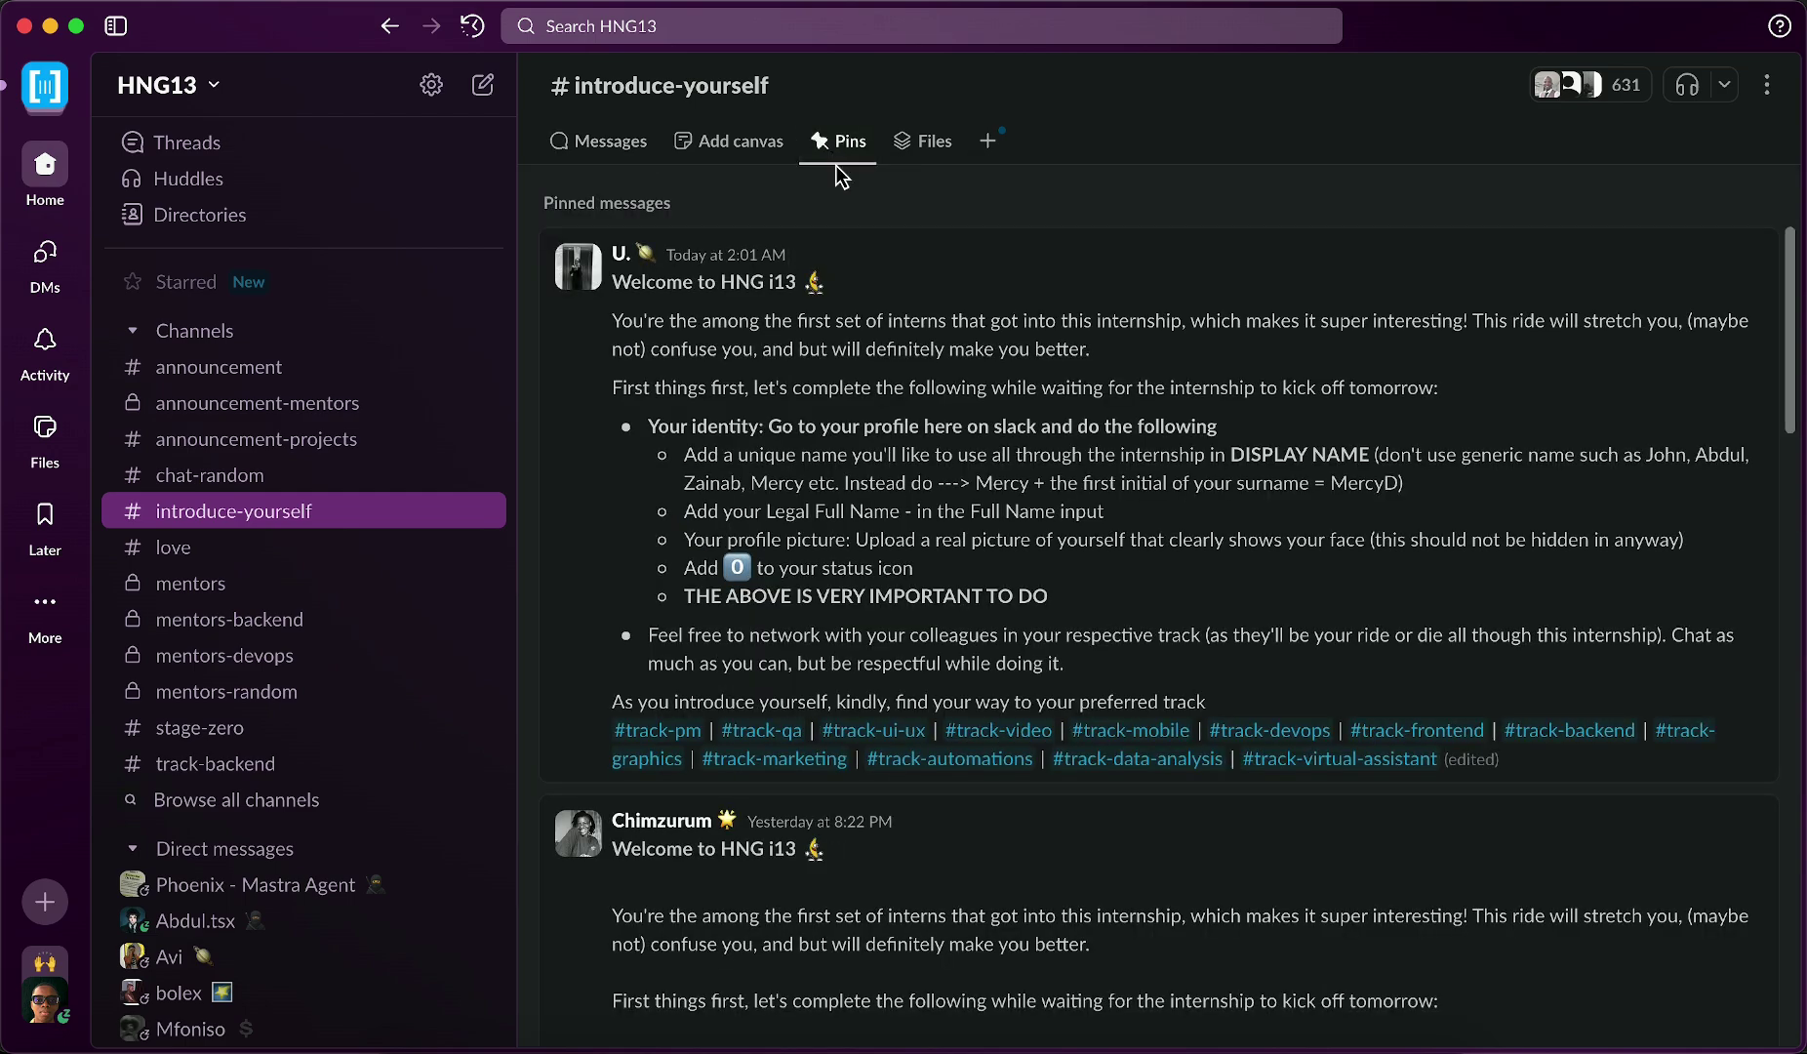
pyautogui.scroll(-15, 936, 410)
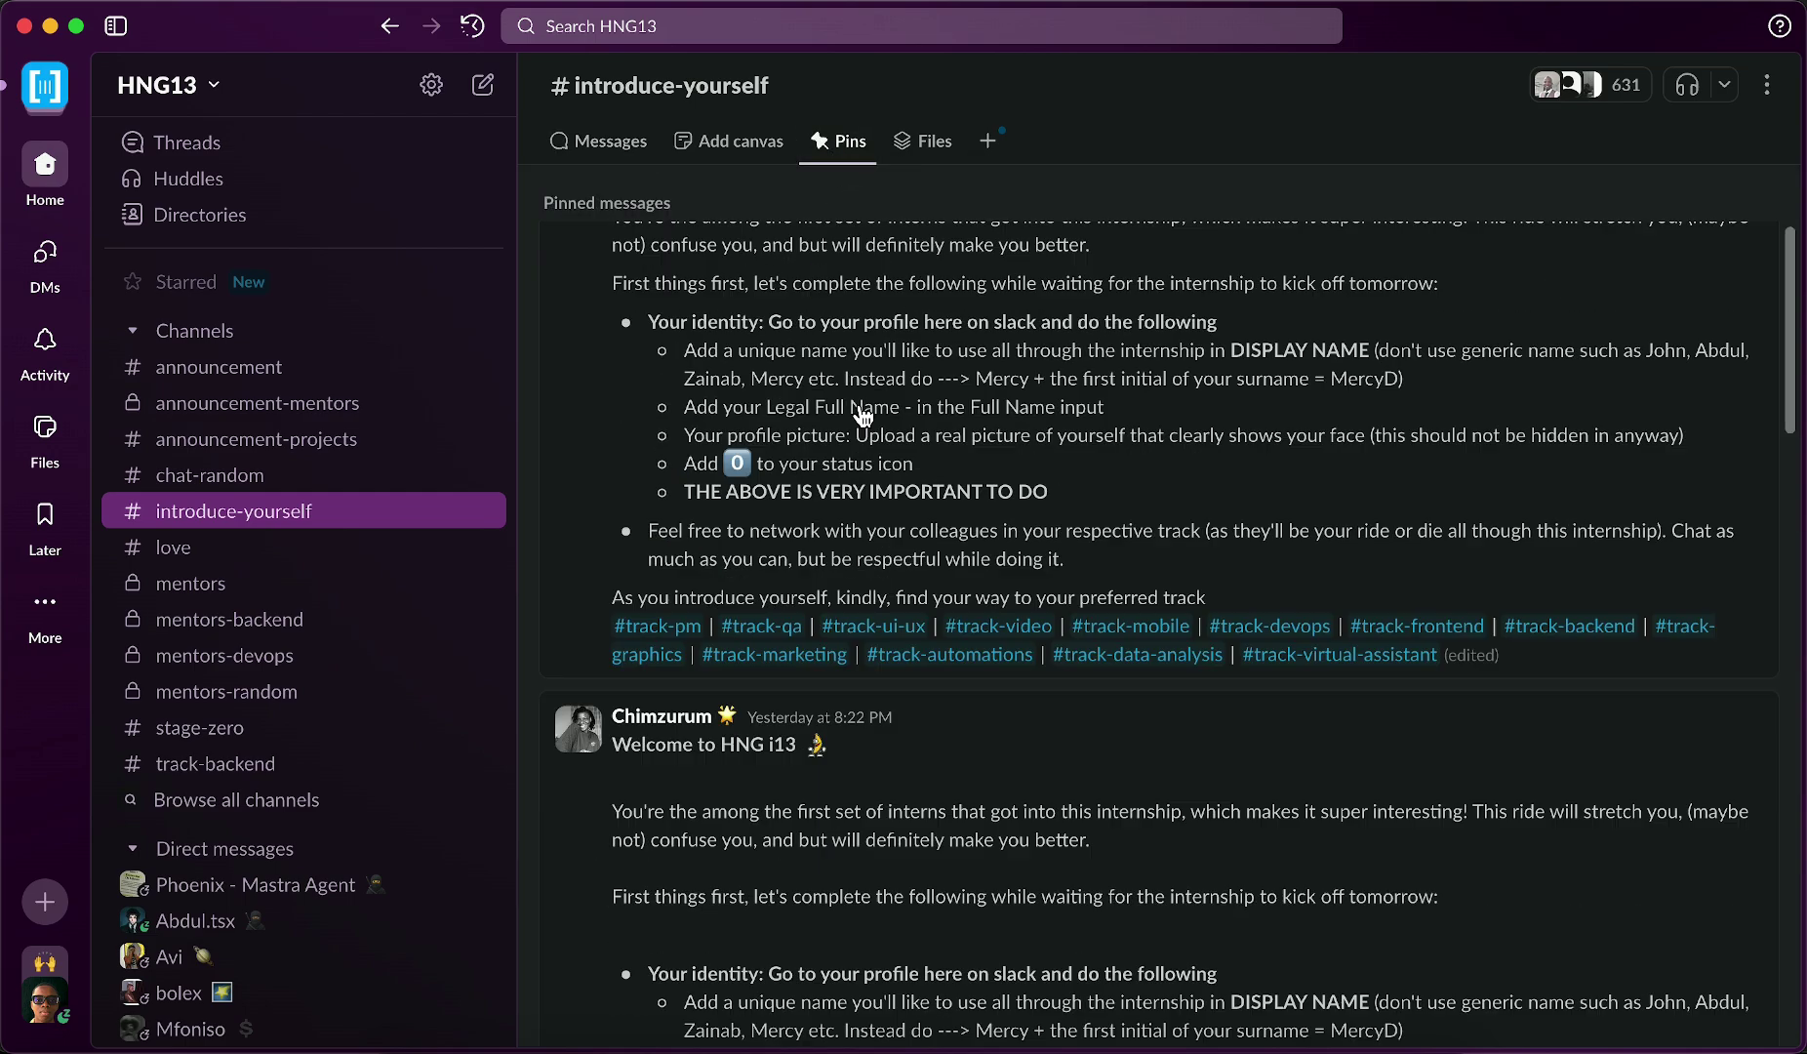
pyautogui.scroll(15, 869, 442)
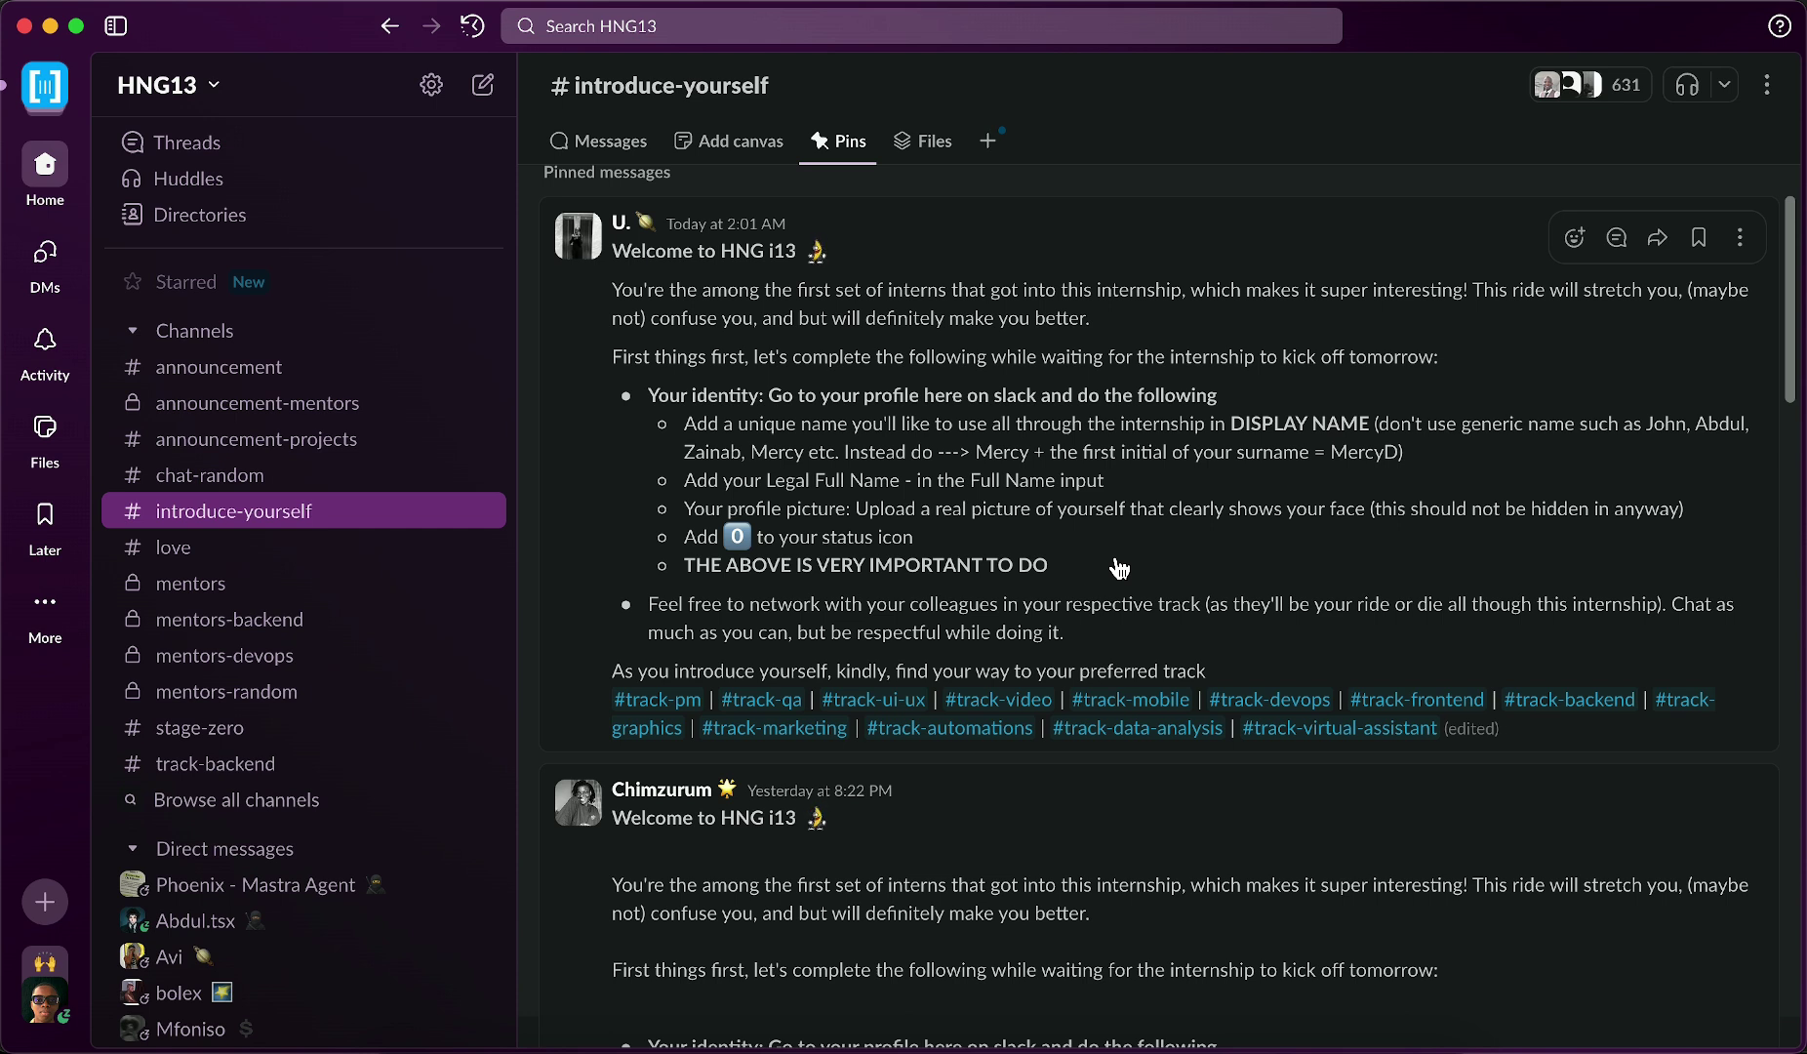
# Step: Open your own profile and start editing its main details
pyautogui.click(45, 999)
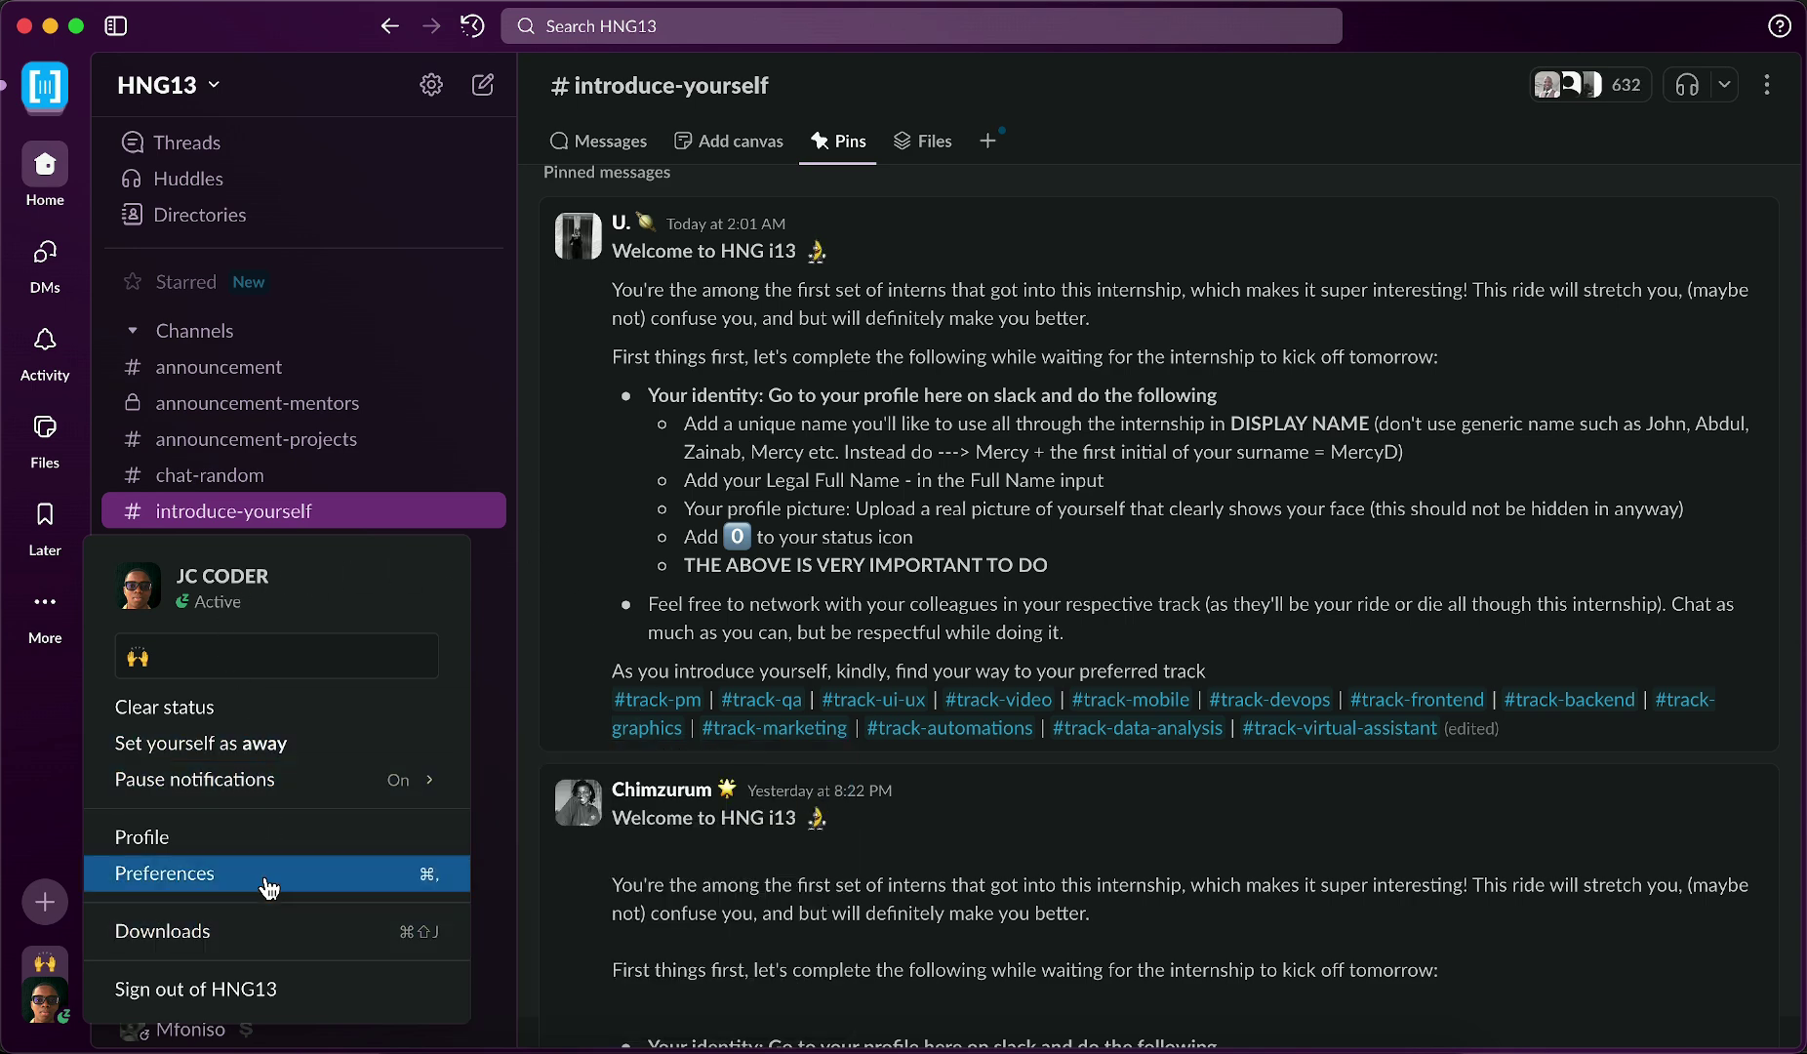
pyautogui.click(256, 837)
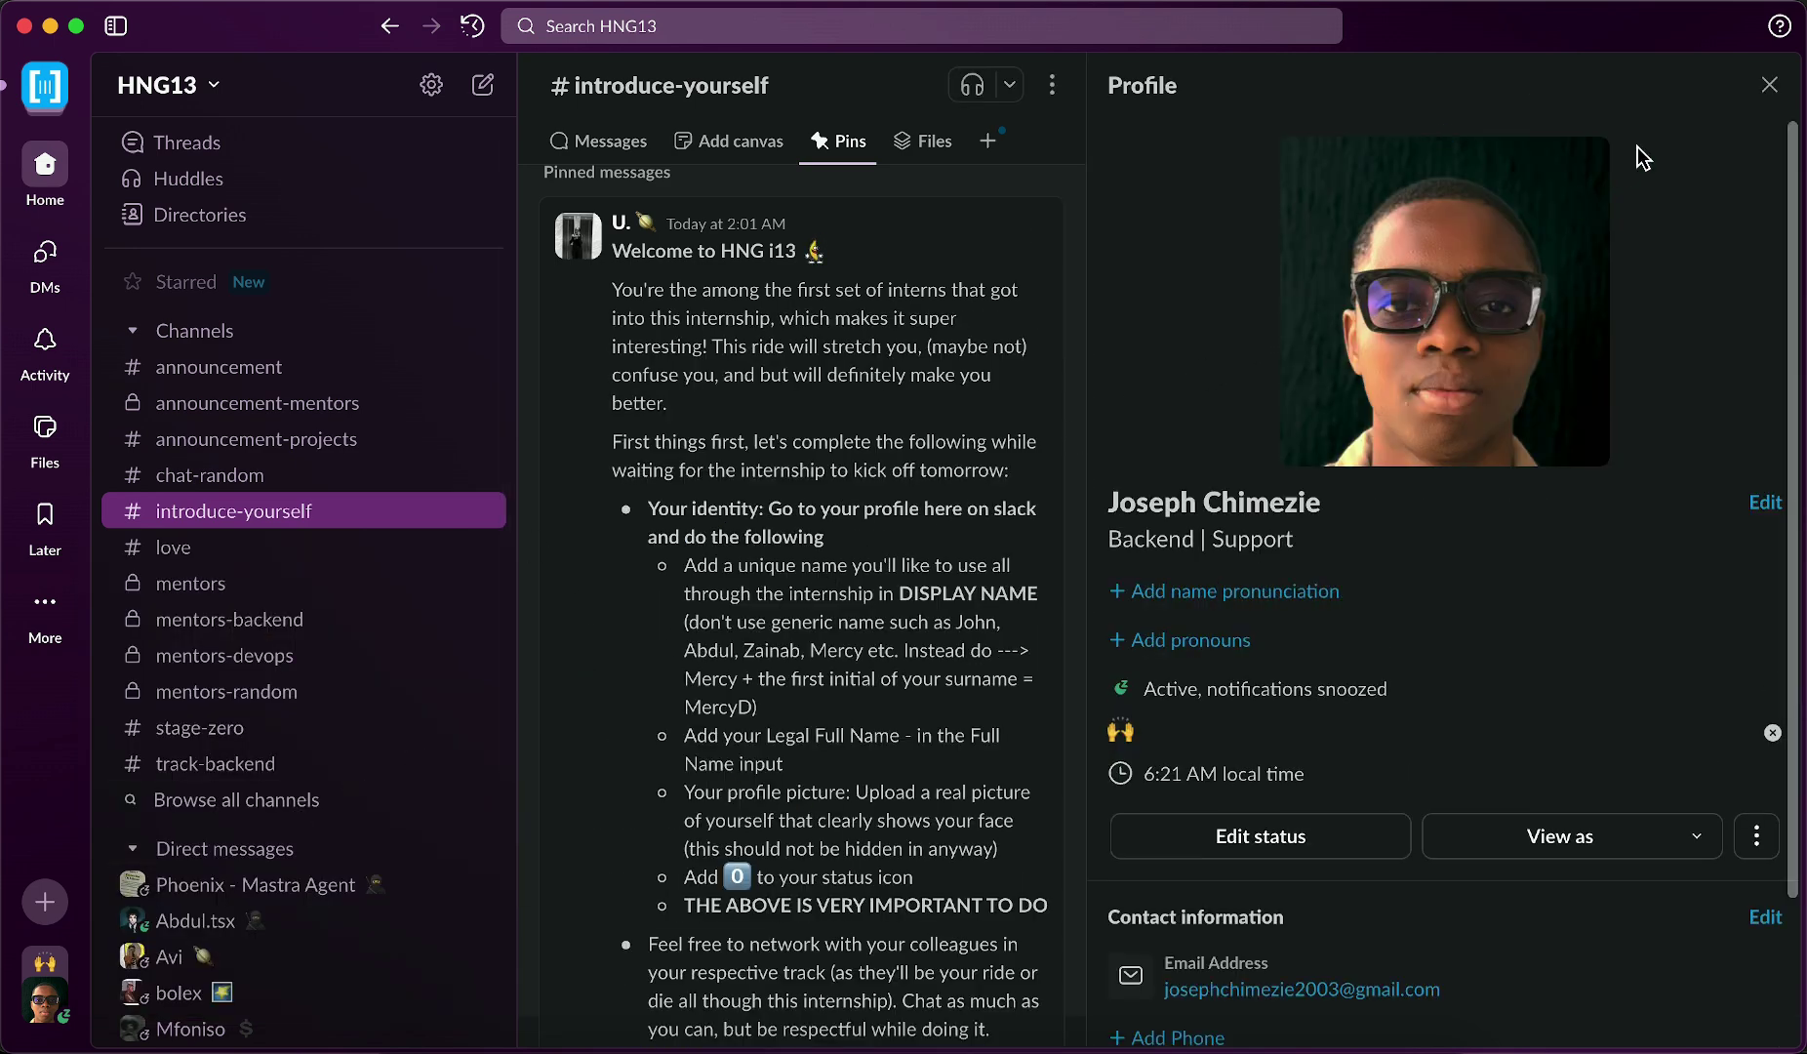
pyautogui.click(1764, 501)
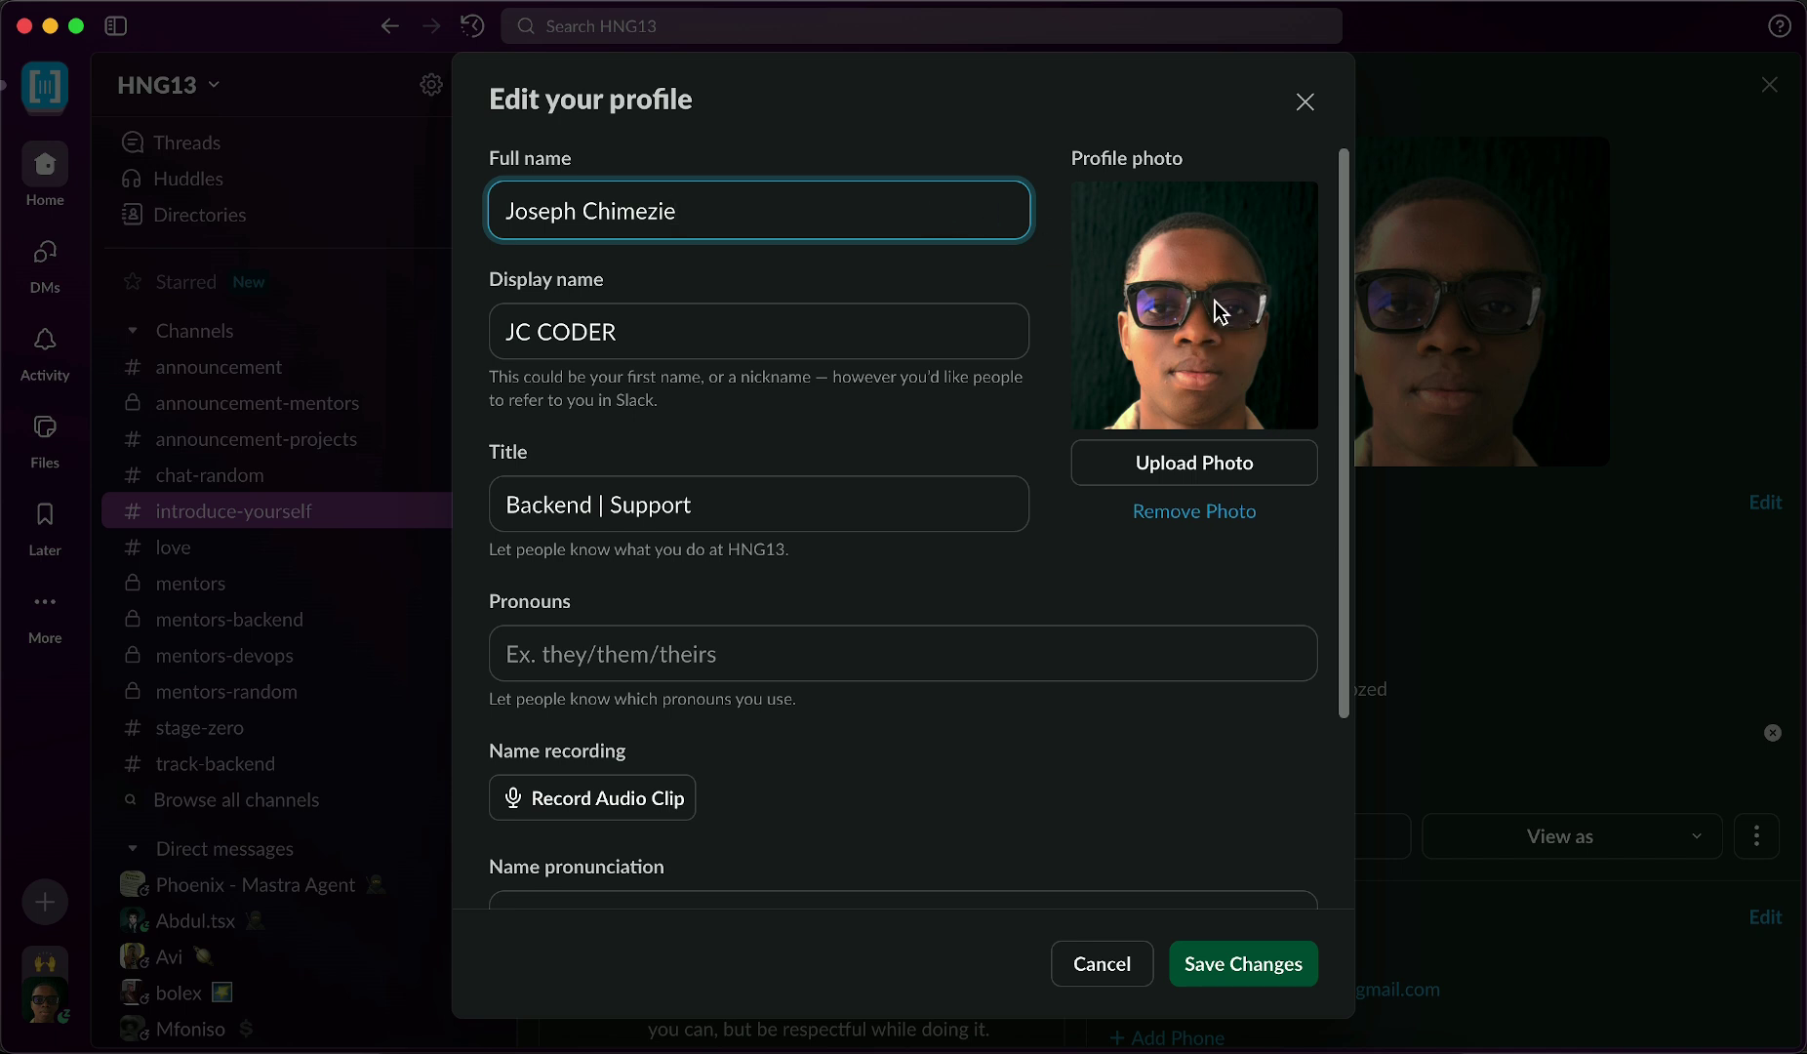
# Step: Check the full name, display name, title and remaining profile fields, and save the profile
pyautogui.moveTo(712, 211); pyautogui.dragTo(513, 214)
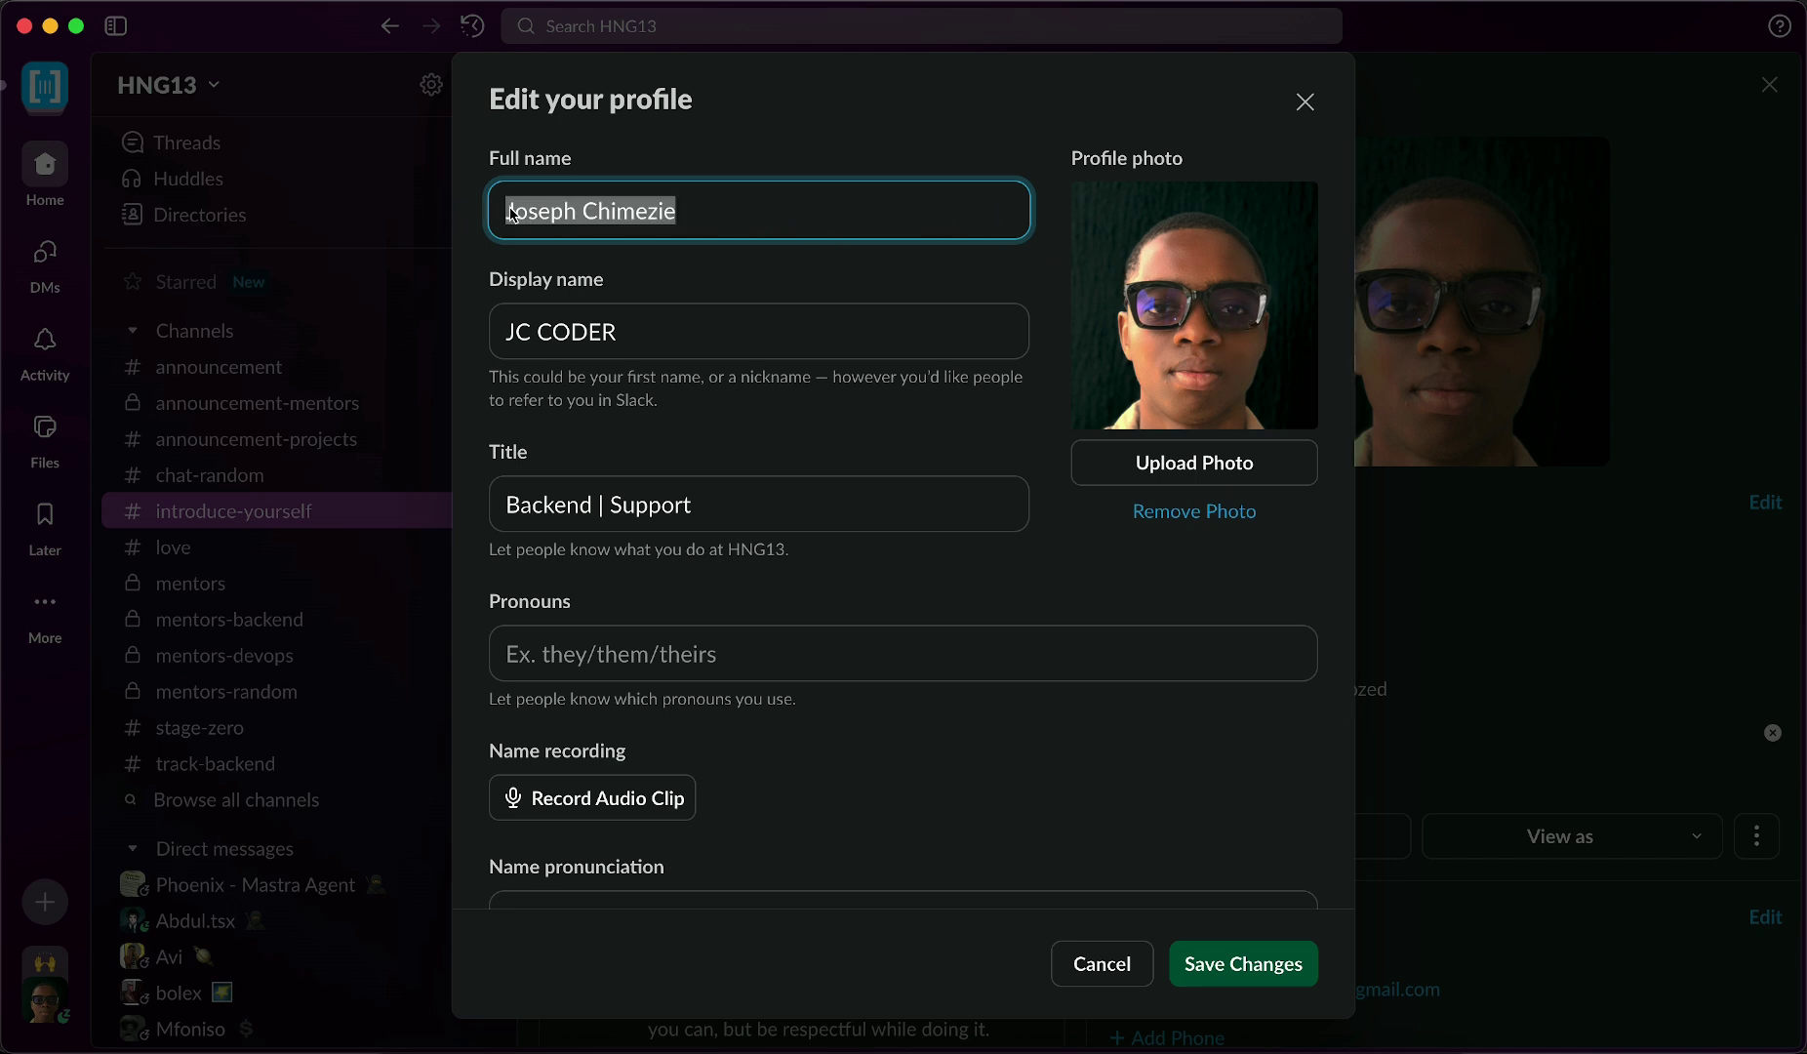
pyautogui.click(729, 145)
pyautogui.click(678, 325)
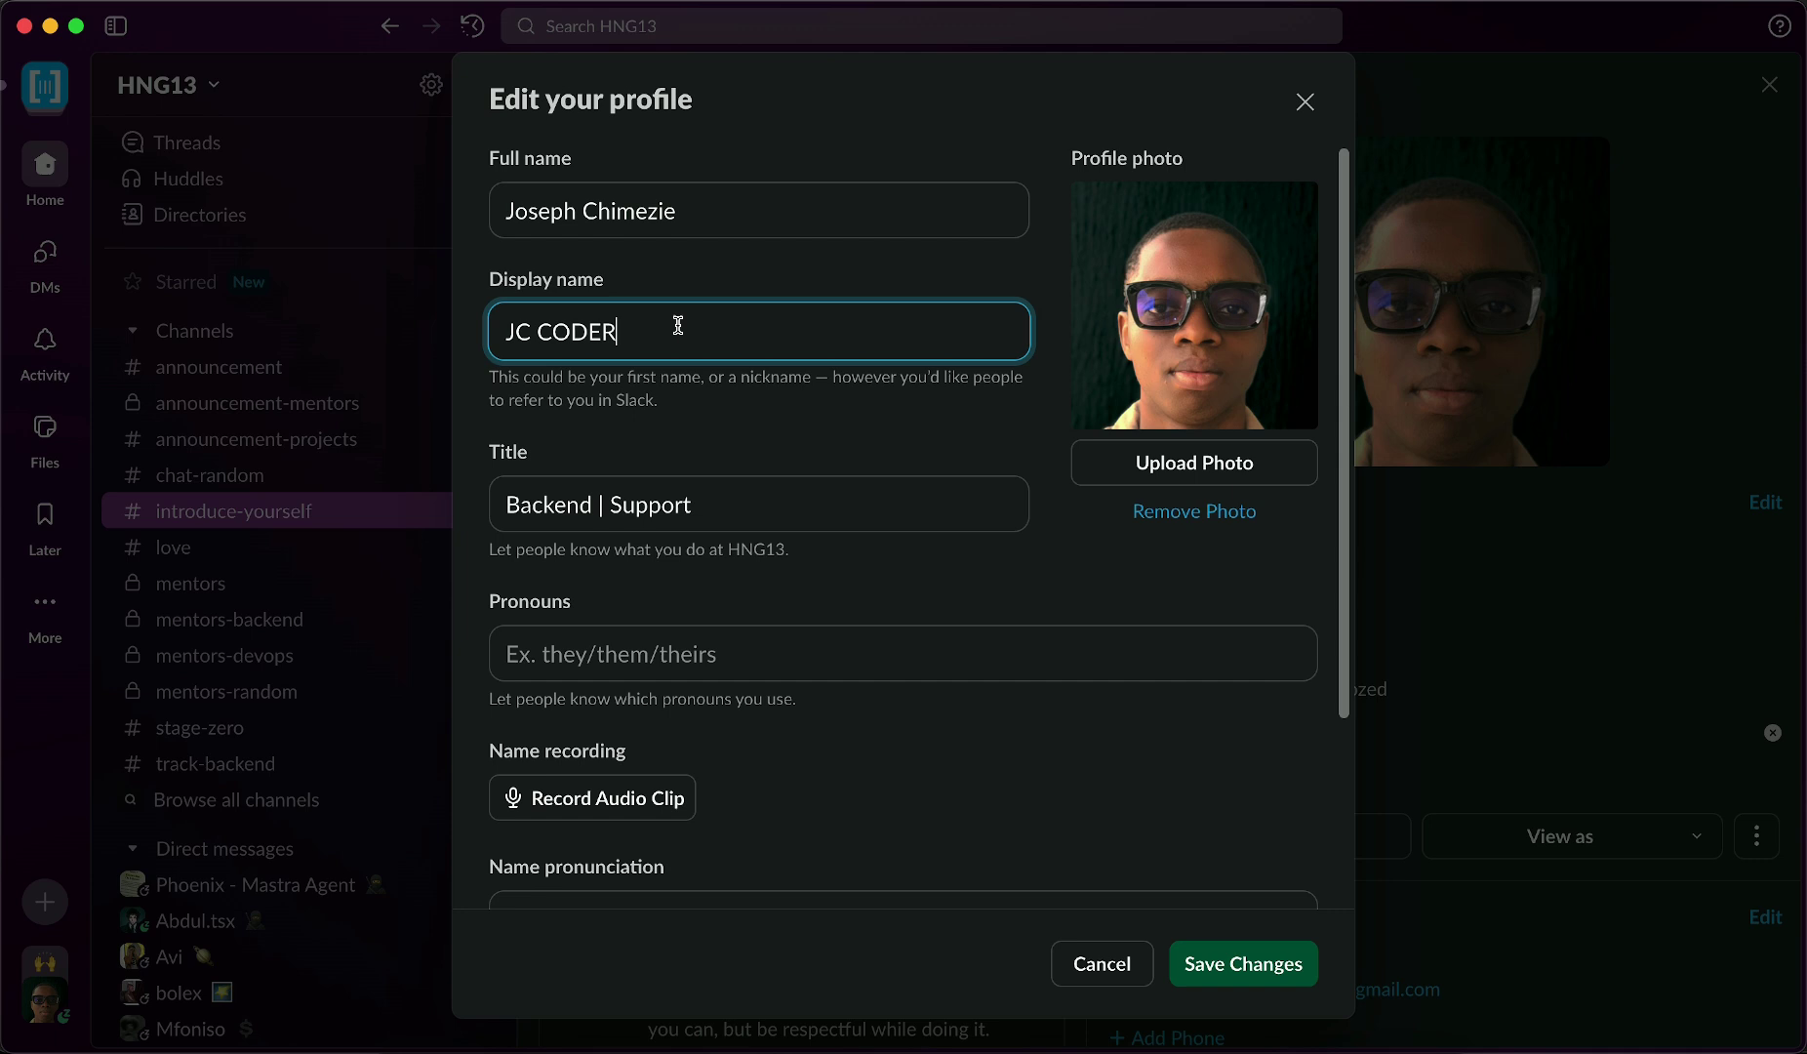
pyautogui.moveTo(679, 325); pyautogui.dragTo(496, 323)
pyautogui.click(718, 452)
pyautogui.scroll(-2, 724, 453)
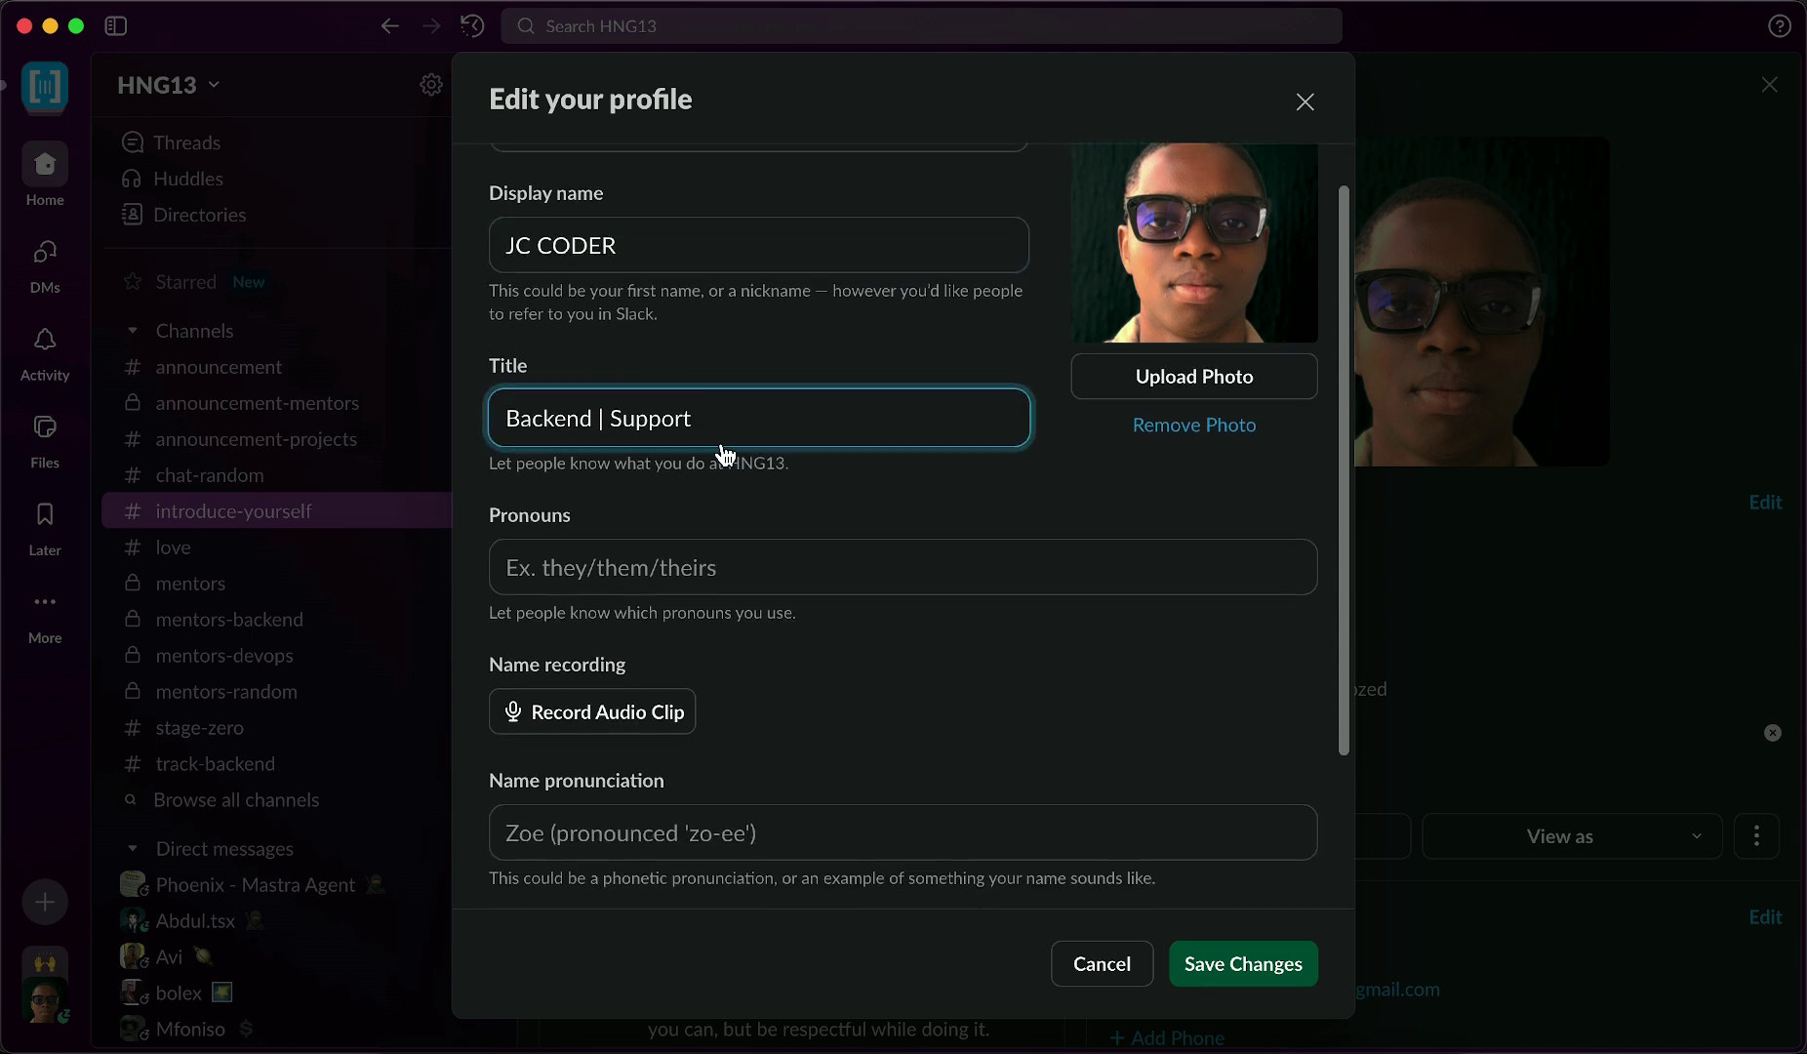
pyautogui.moveTo(739, 407); pyautogui.dragTo(480, 405)
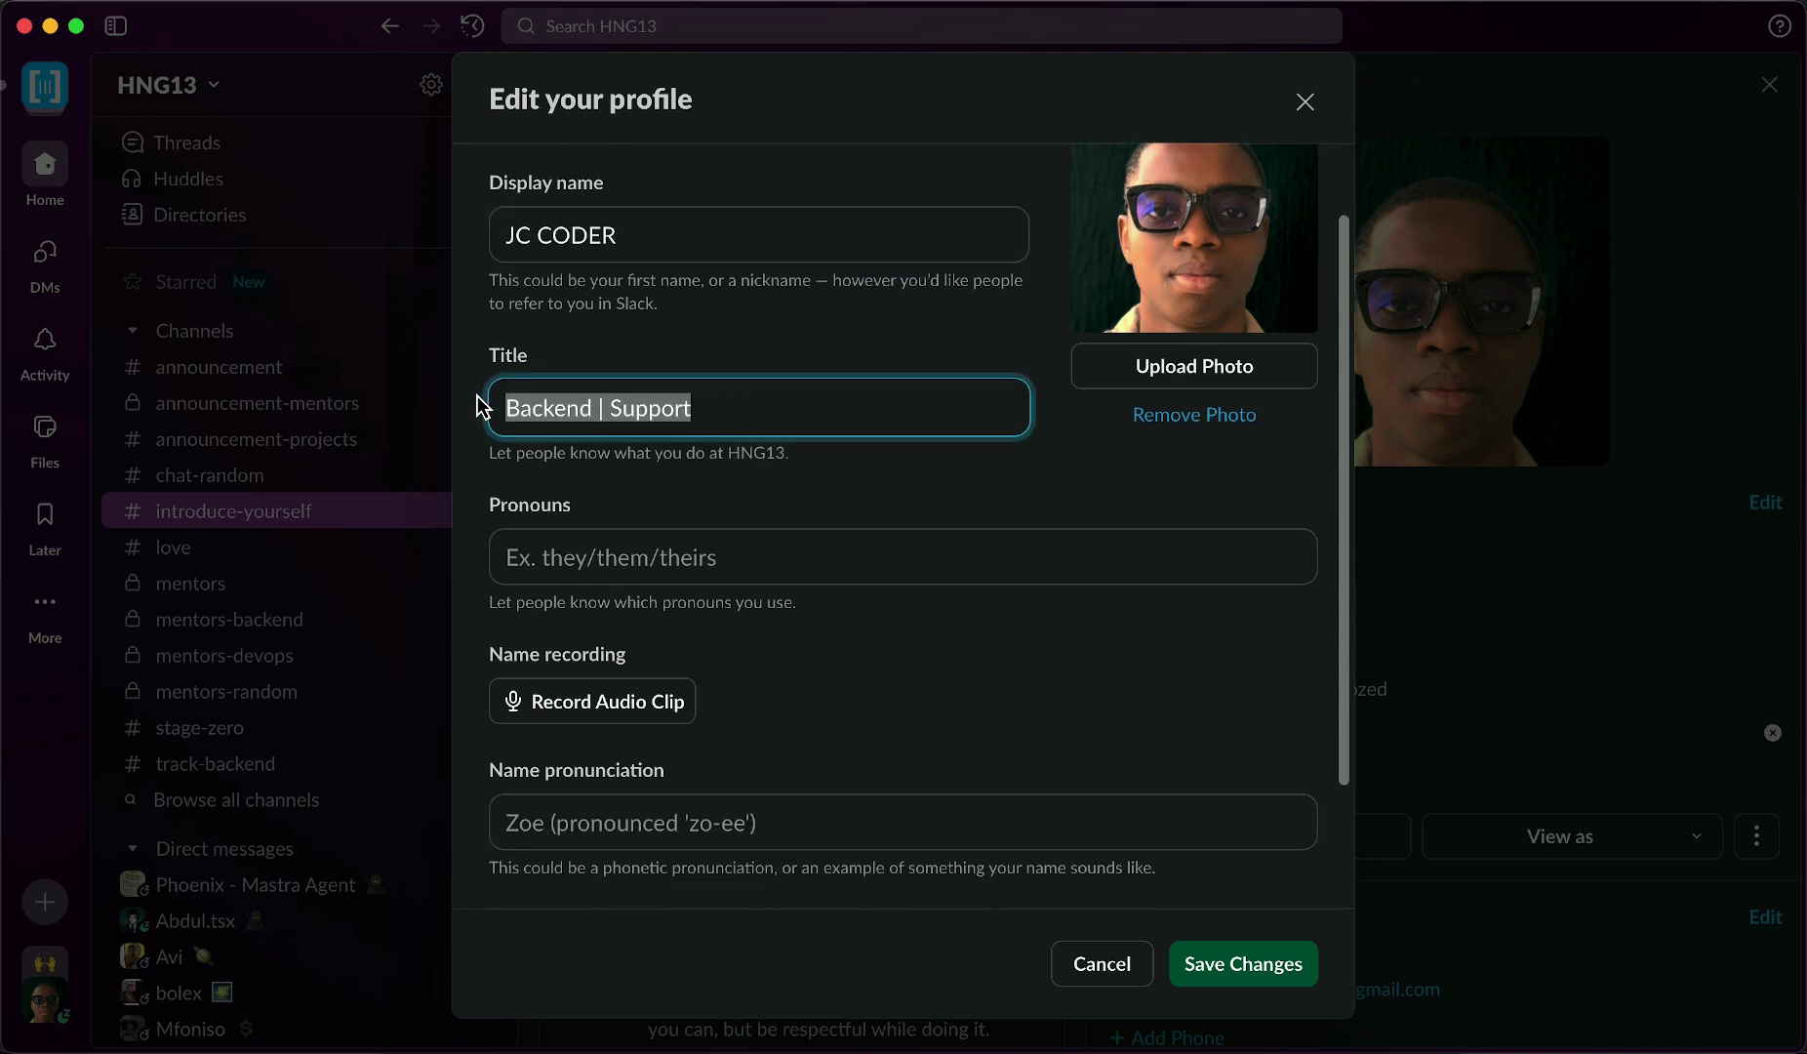
pyautogui.click(738, 396)
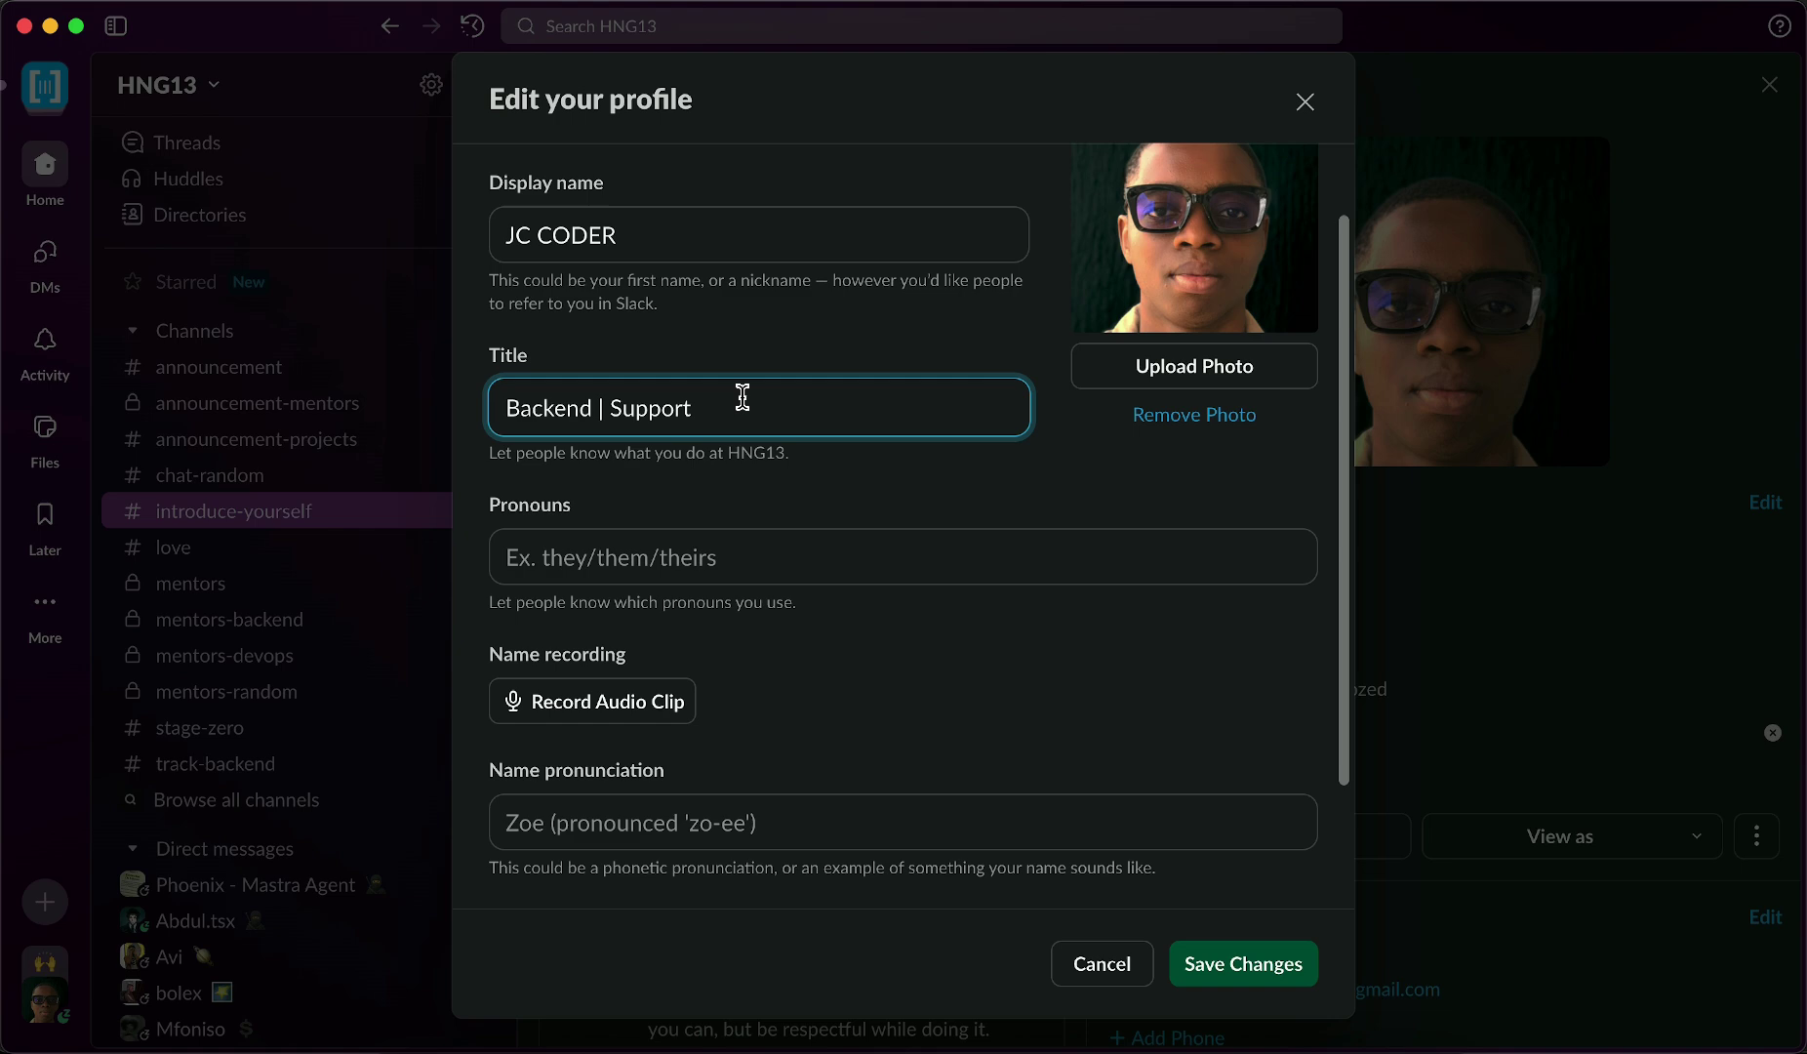
pyautogui.scroll(-2, 785, 532)
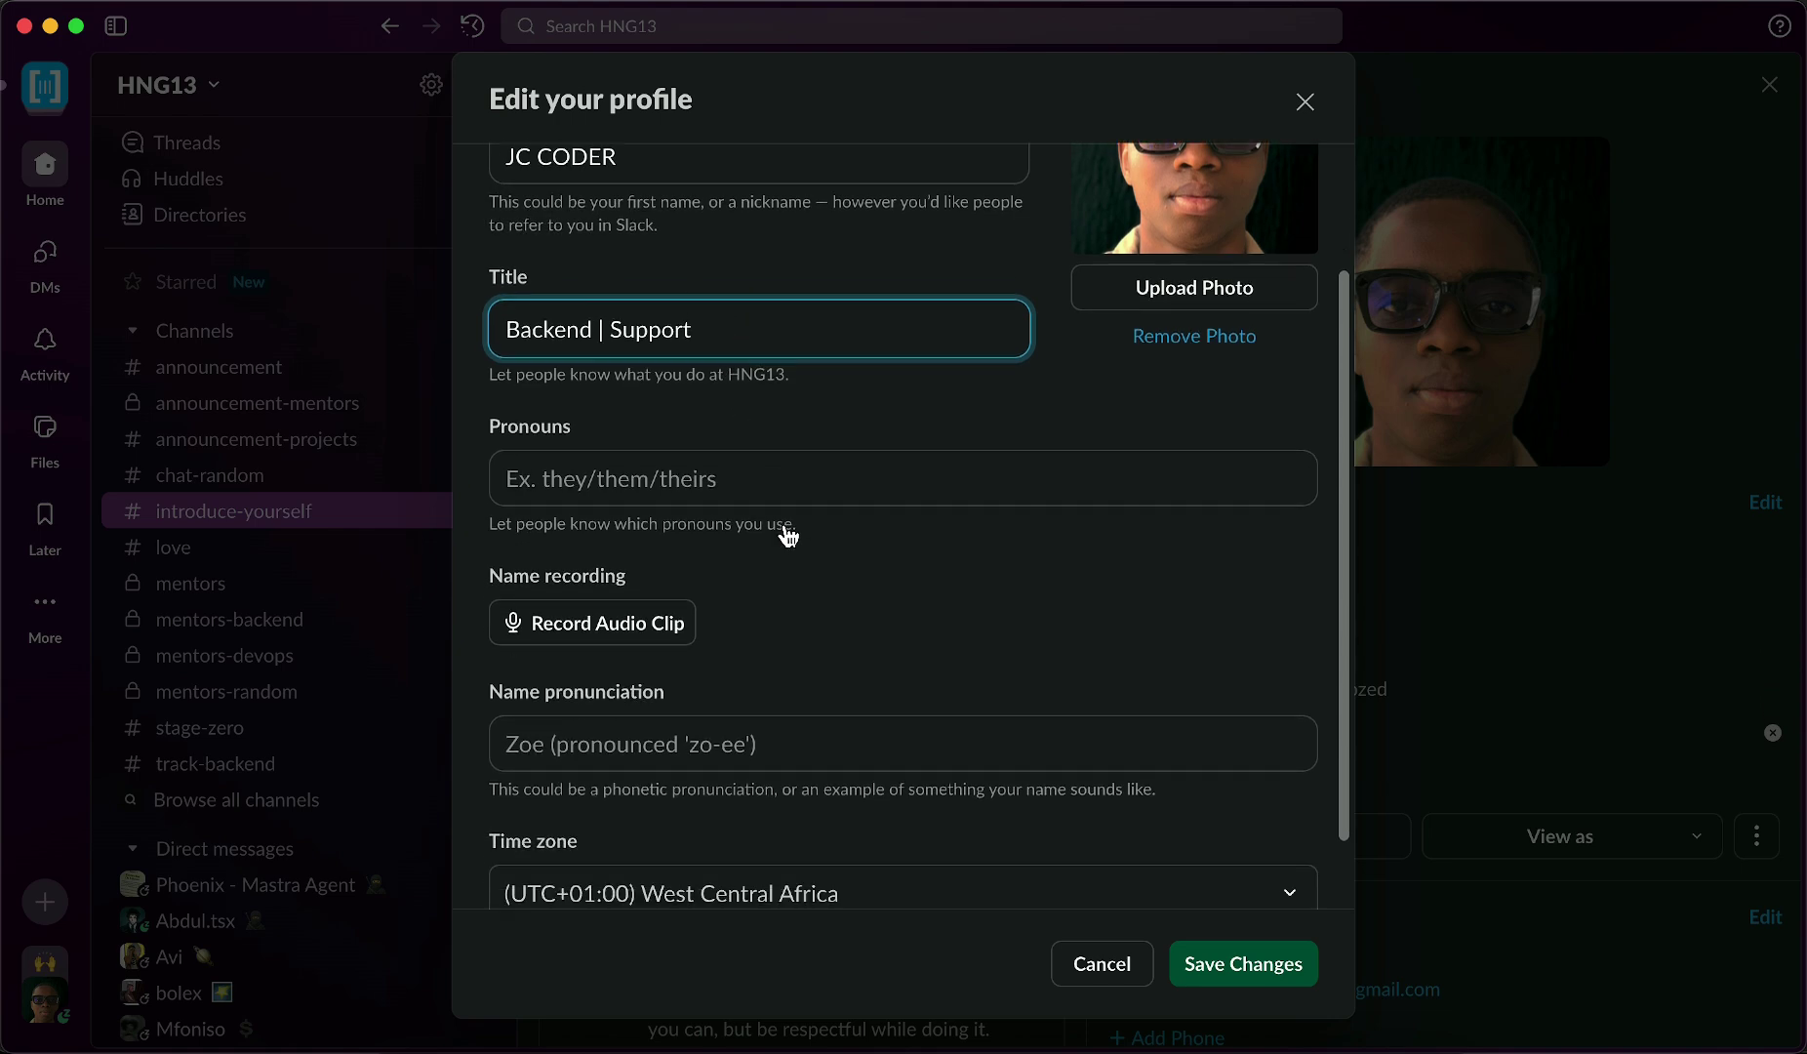
pyautogui.scroll(-2, 786, 534)
pyautogui.scroll(5, 785, 533)
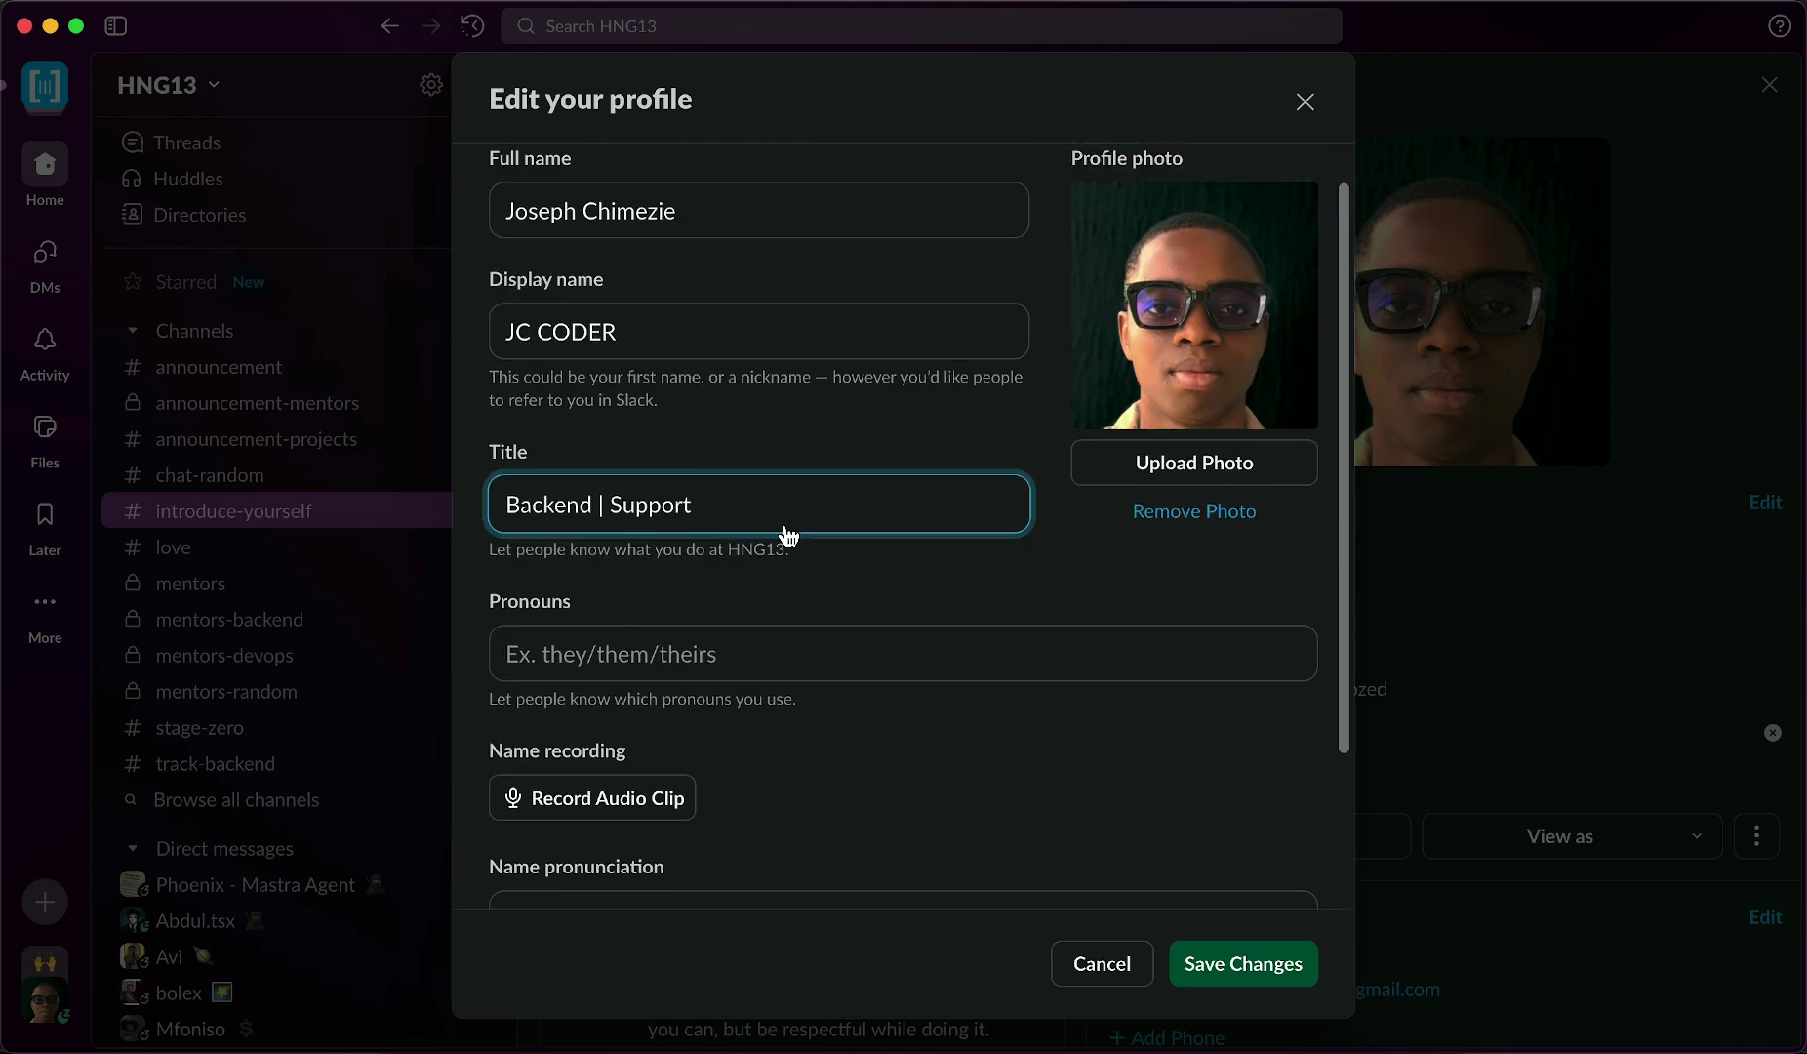
pyautogui.click(1204, 962)
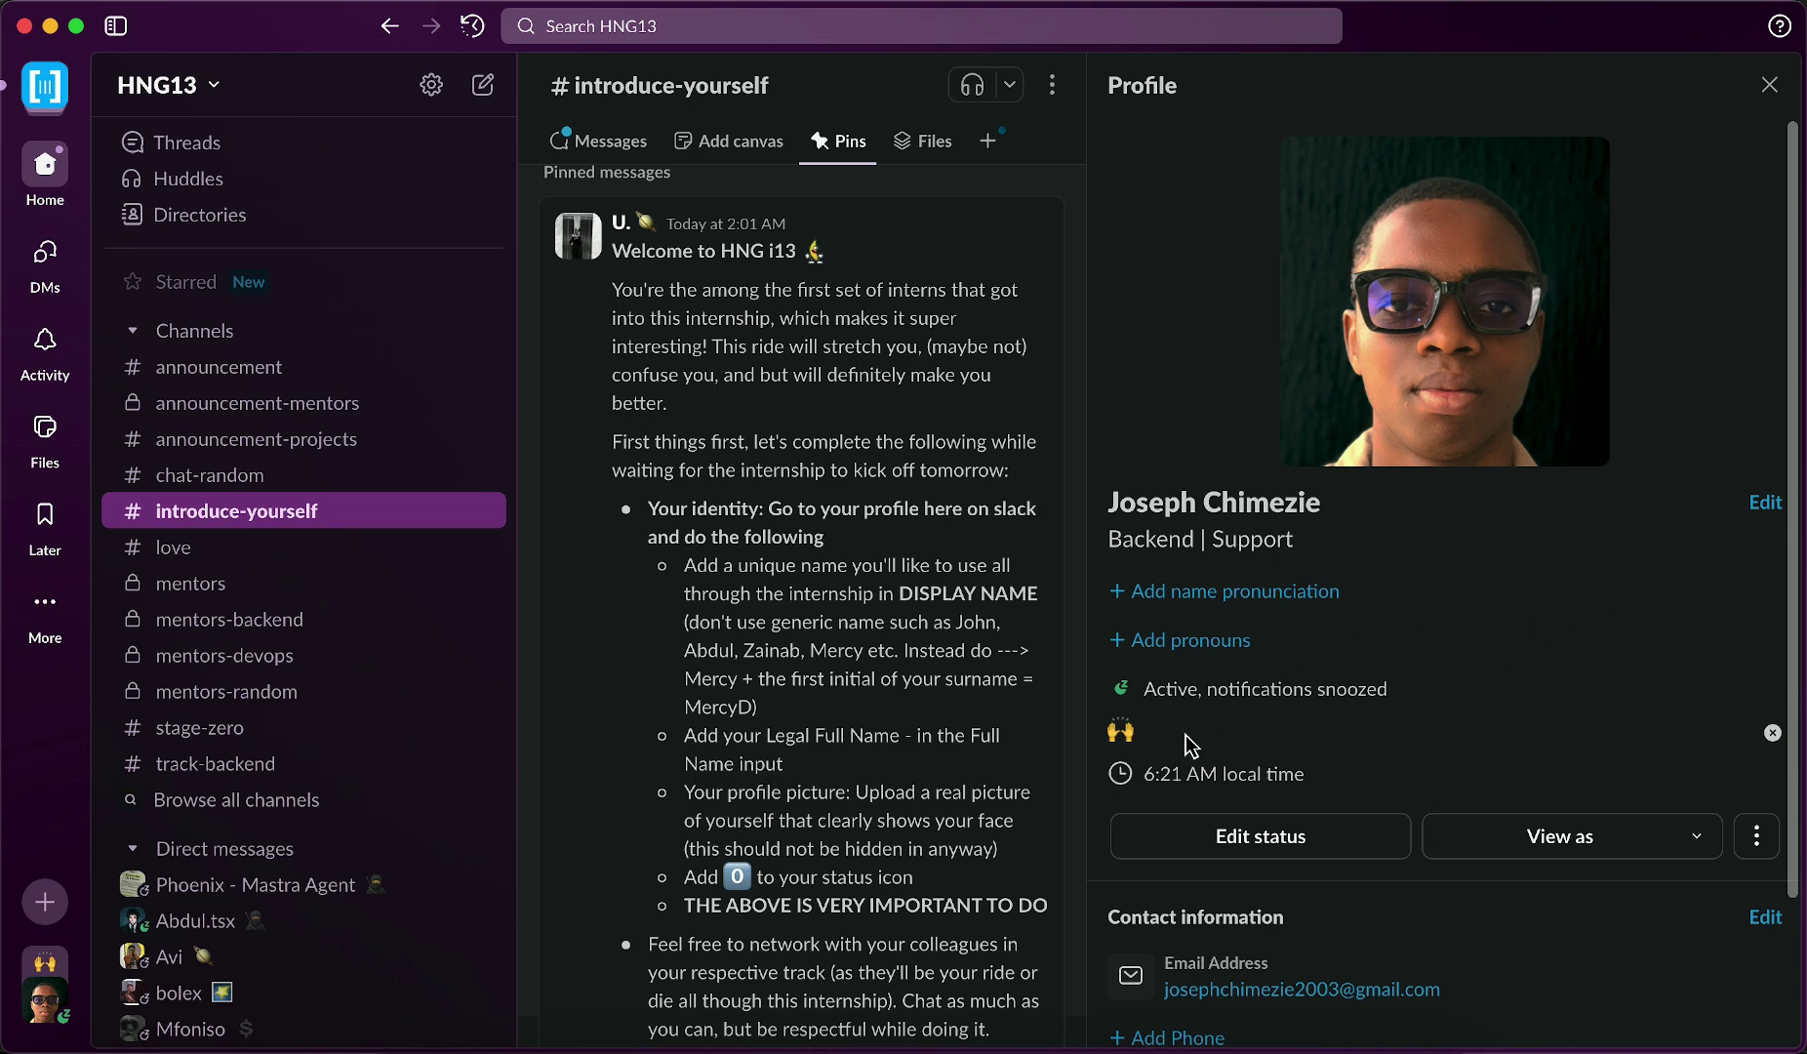
# Step: Edit your status to use the zero emoji as its icon and "Backend" as its text
pyautogui.click(1224, 841)
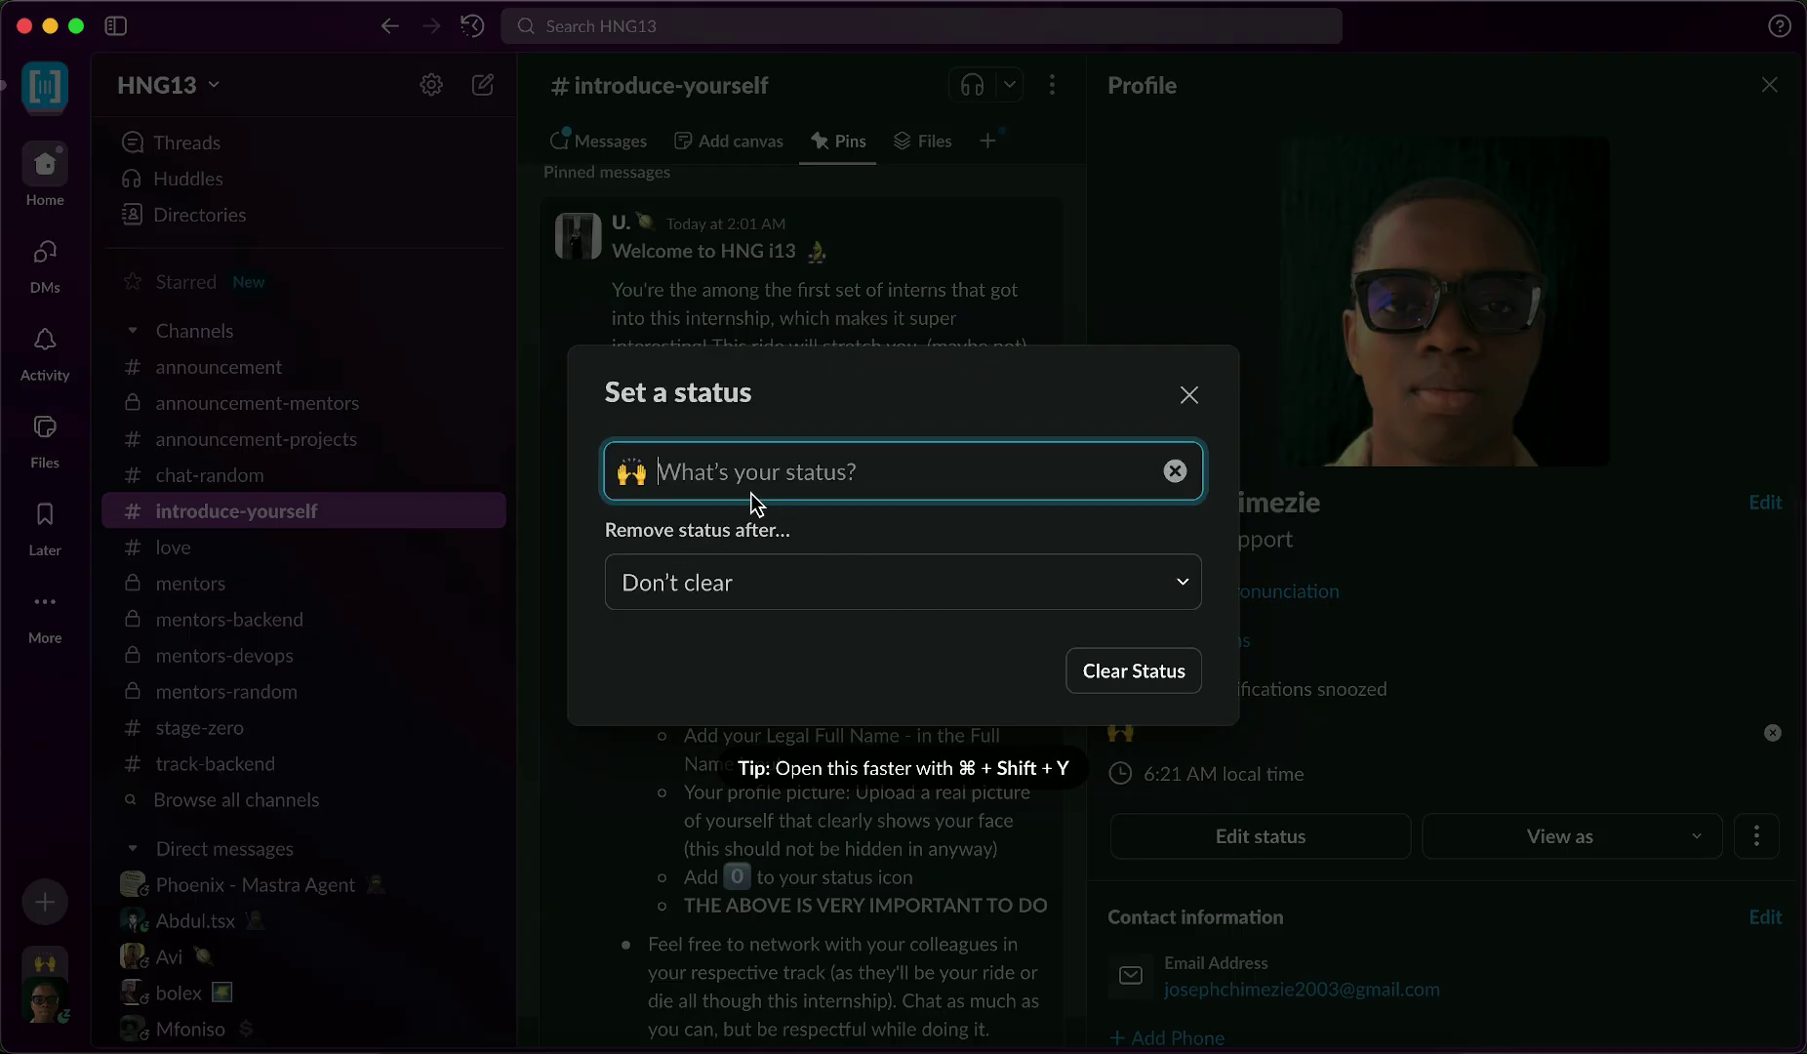
pyautogui.click(633, 473)
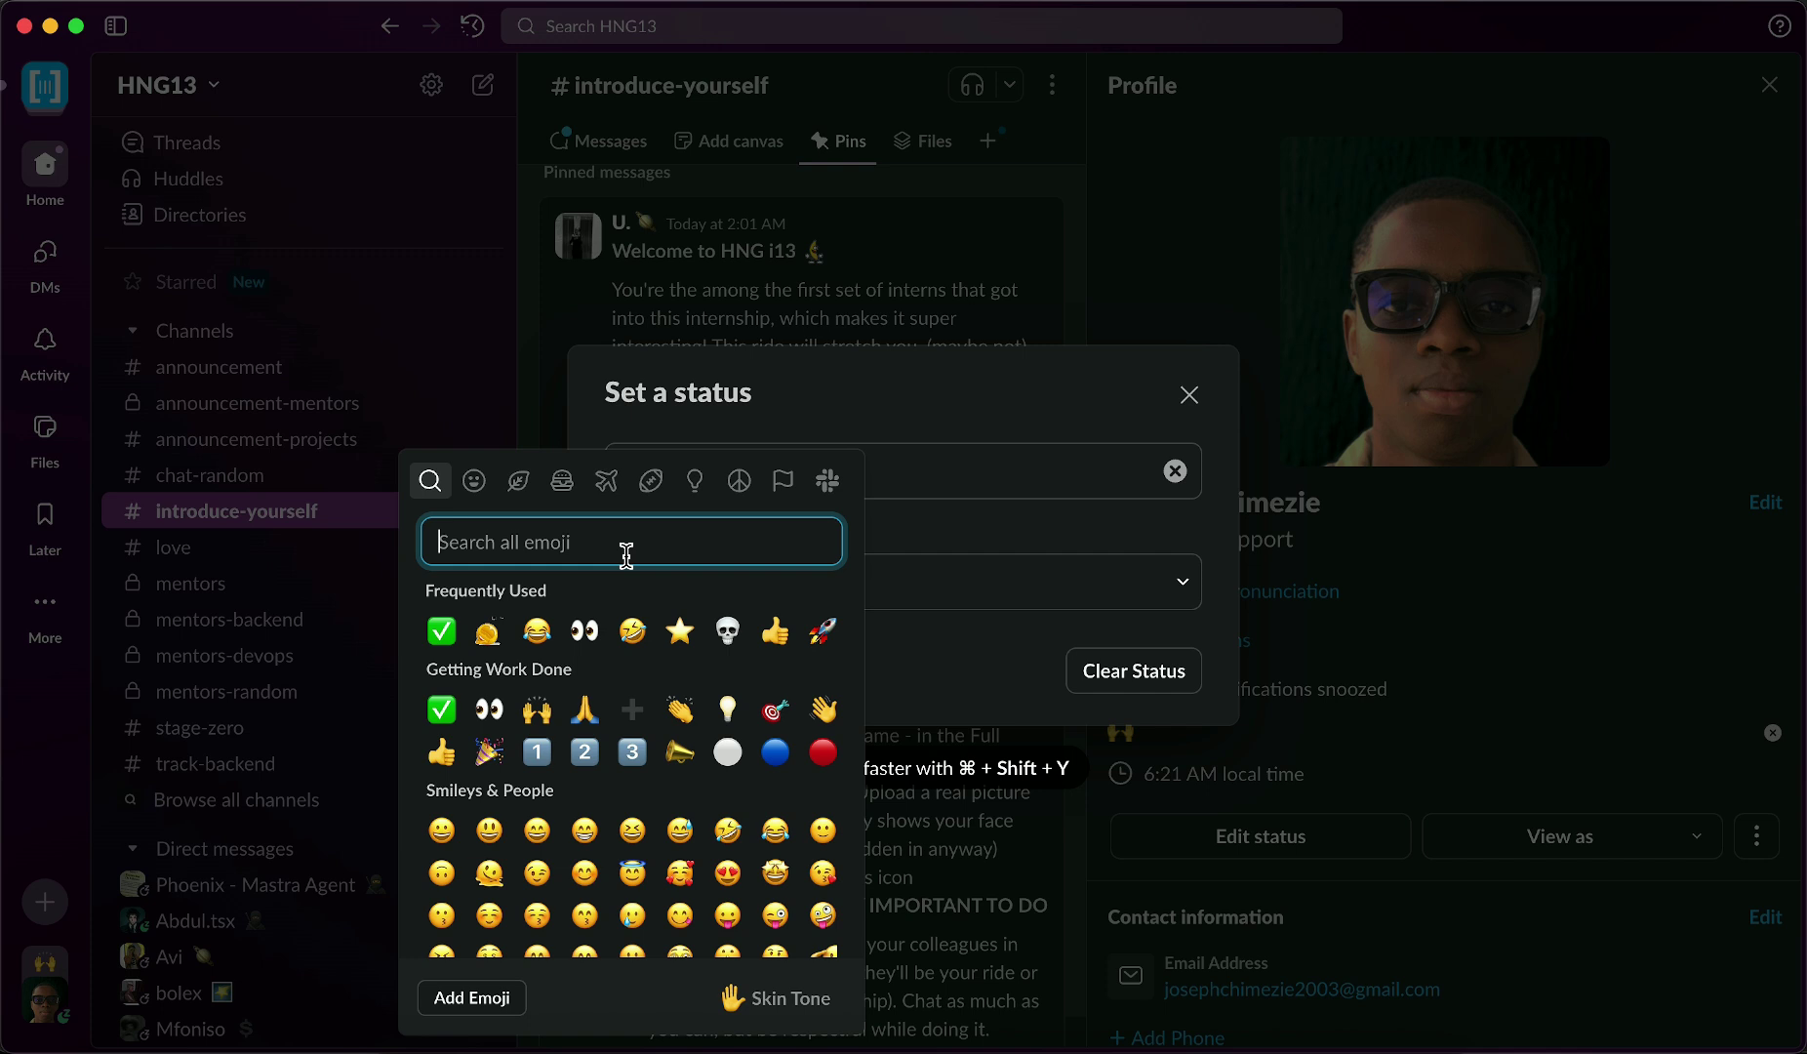
pyautogui.write('zero')
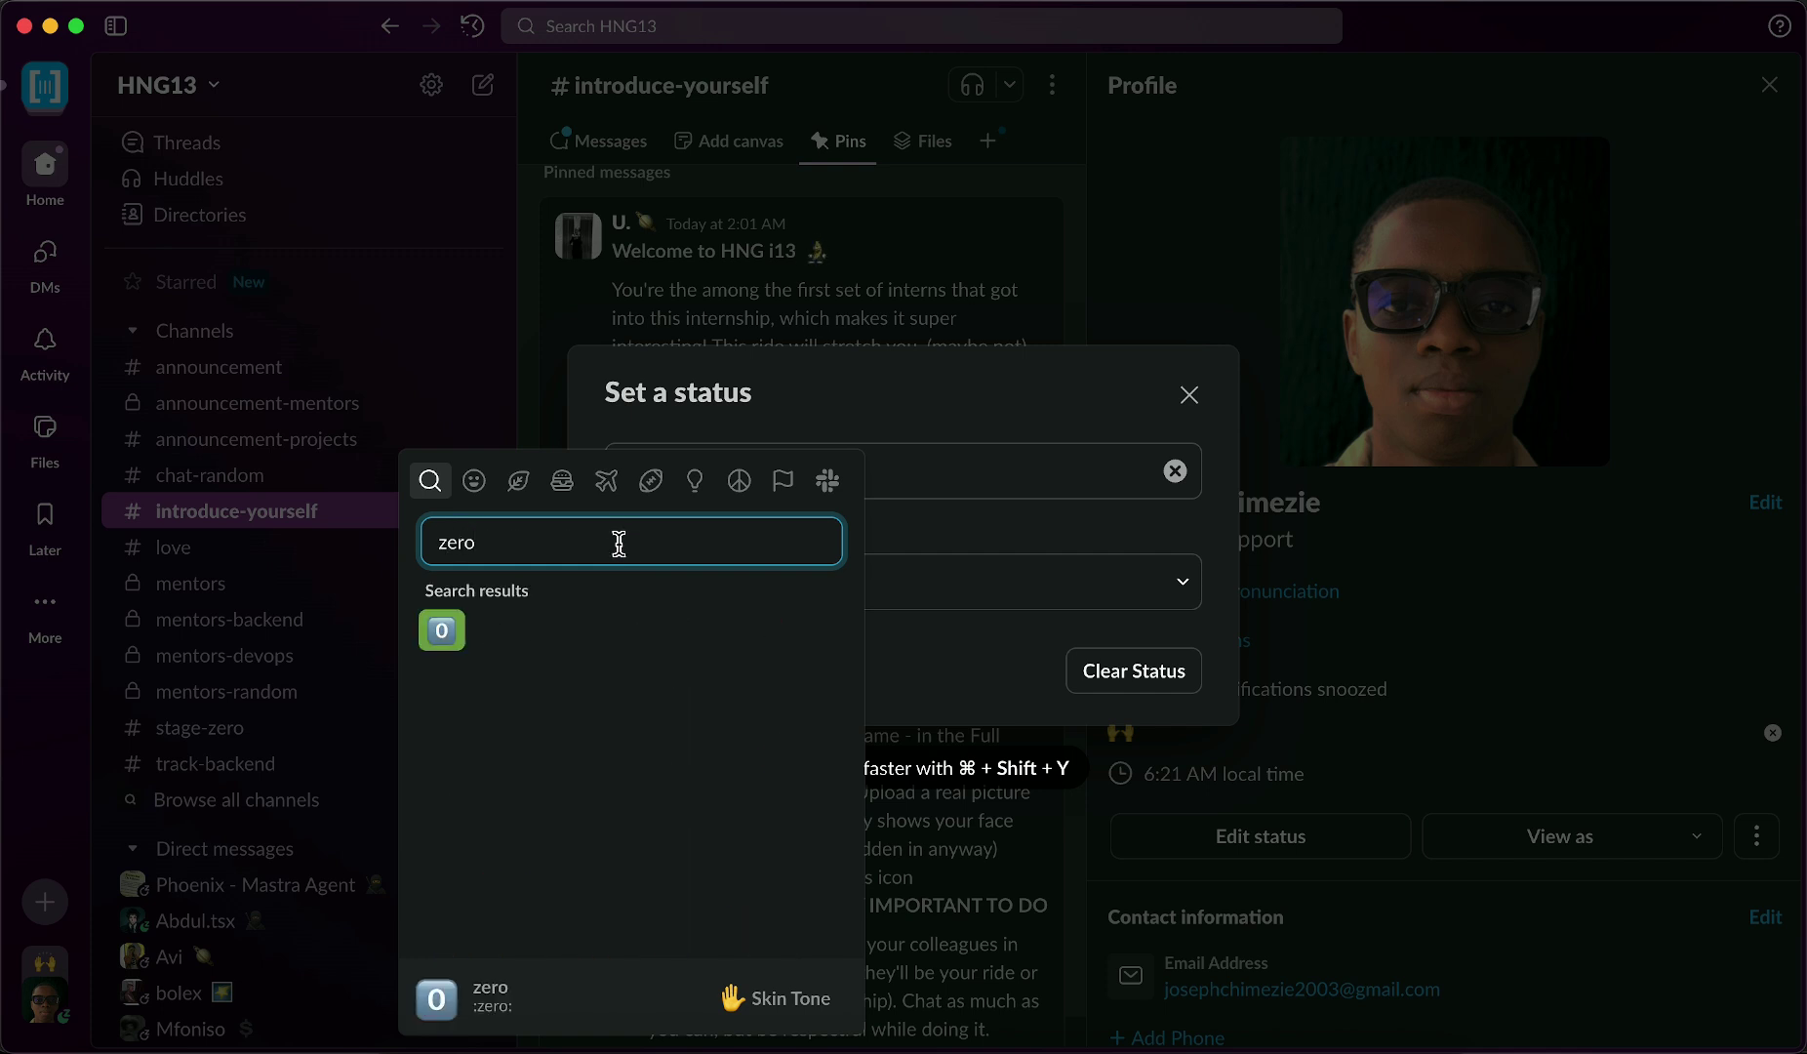
pyautogui.click(451, 634)
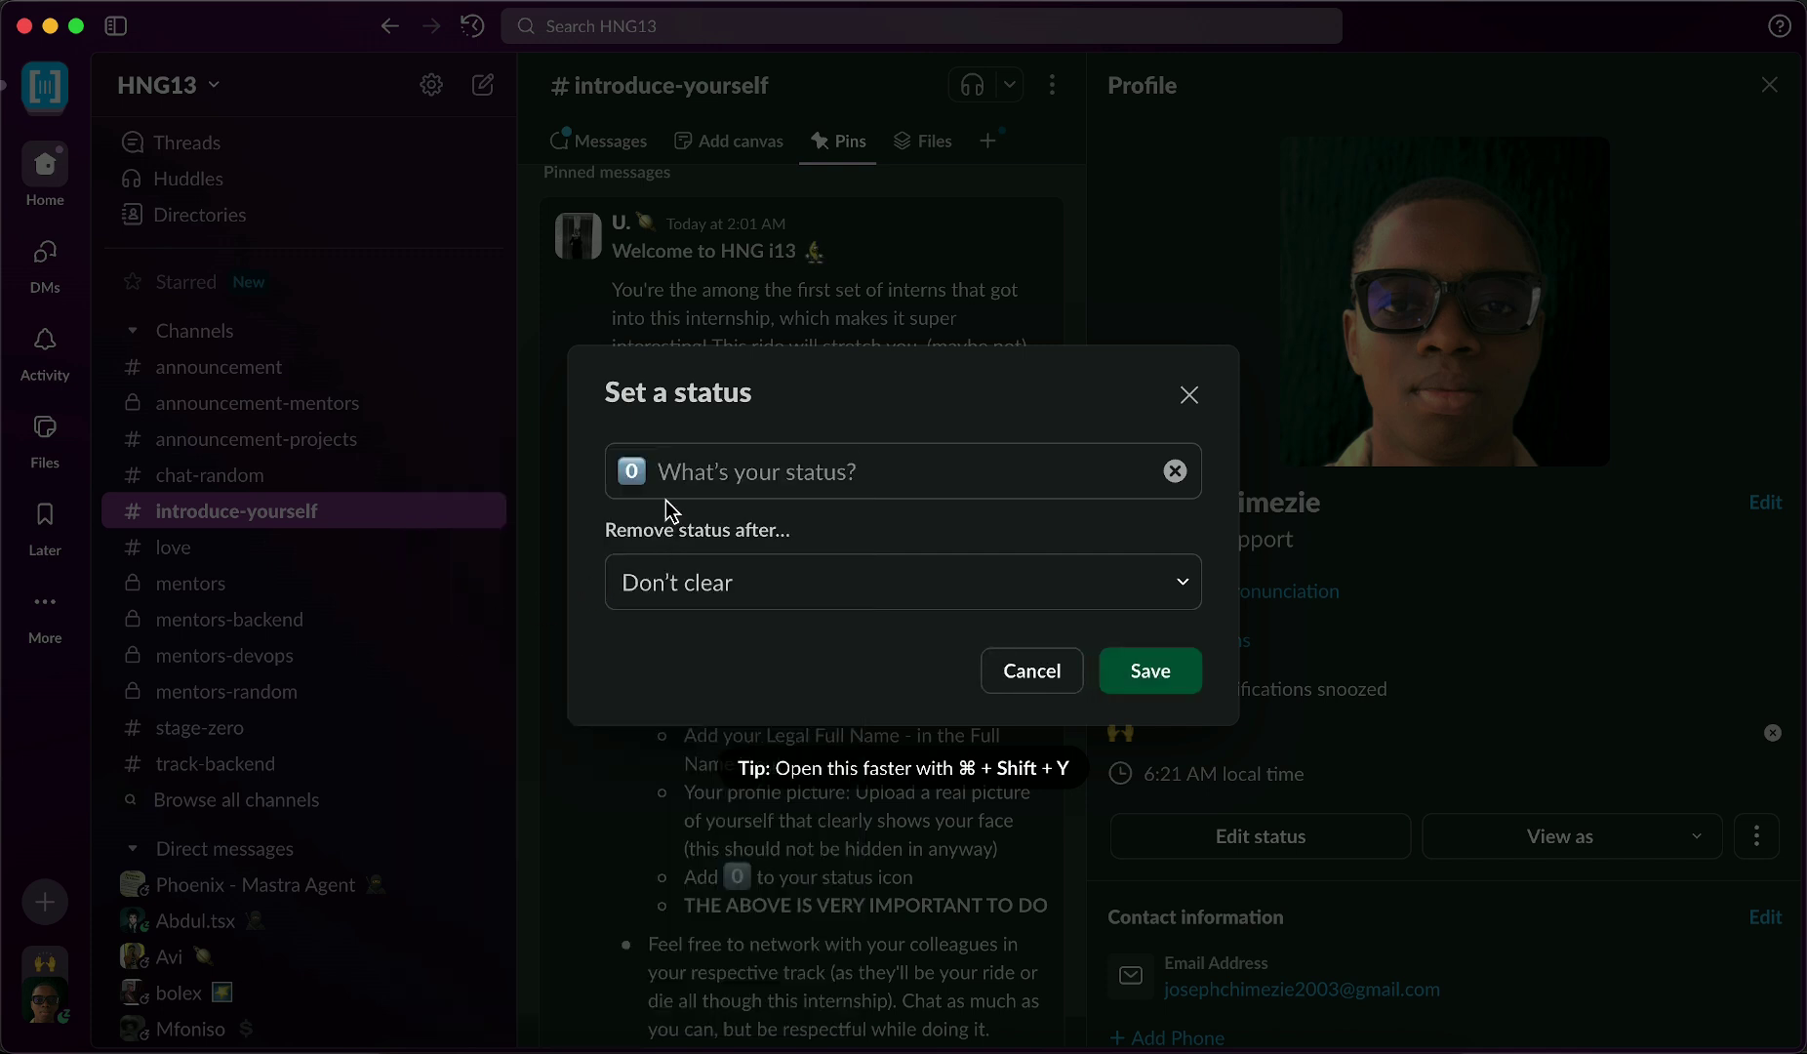
pyautogui.click(738, 467)
pyautogui.write('Backend')
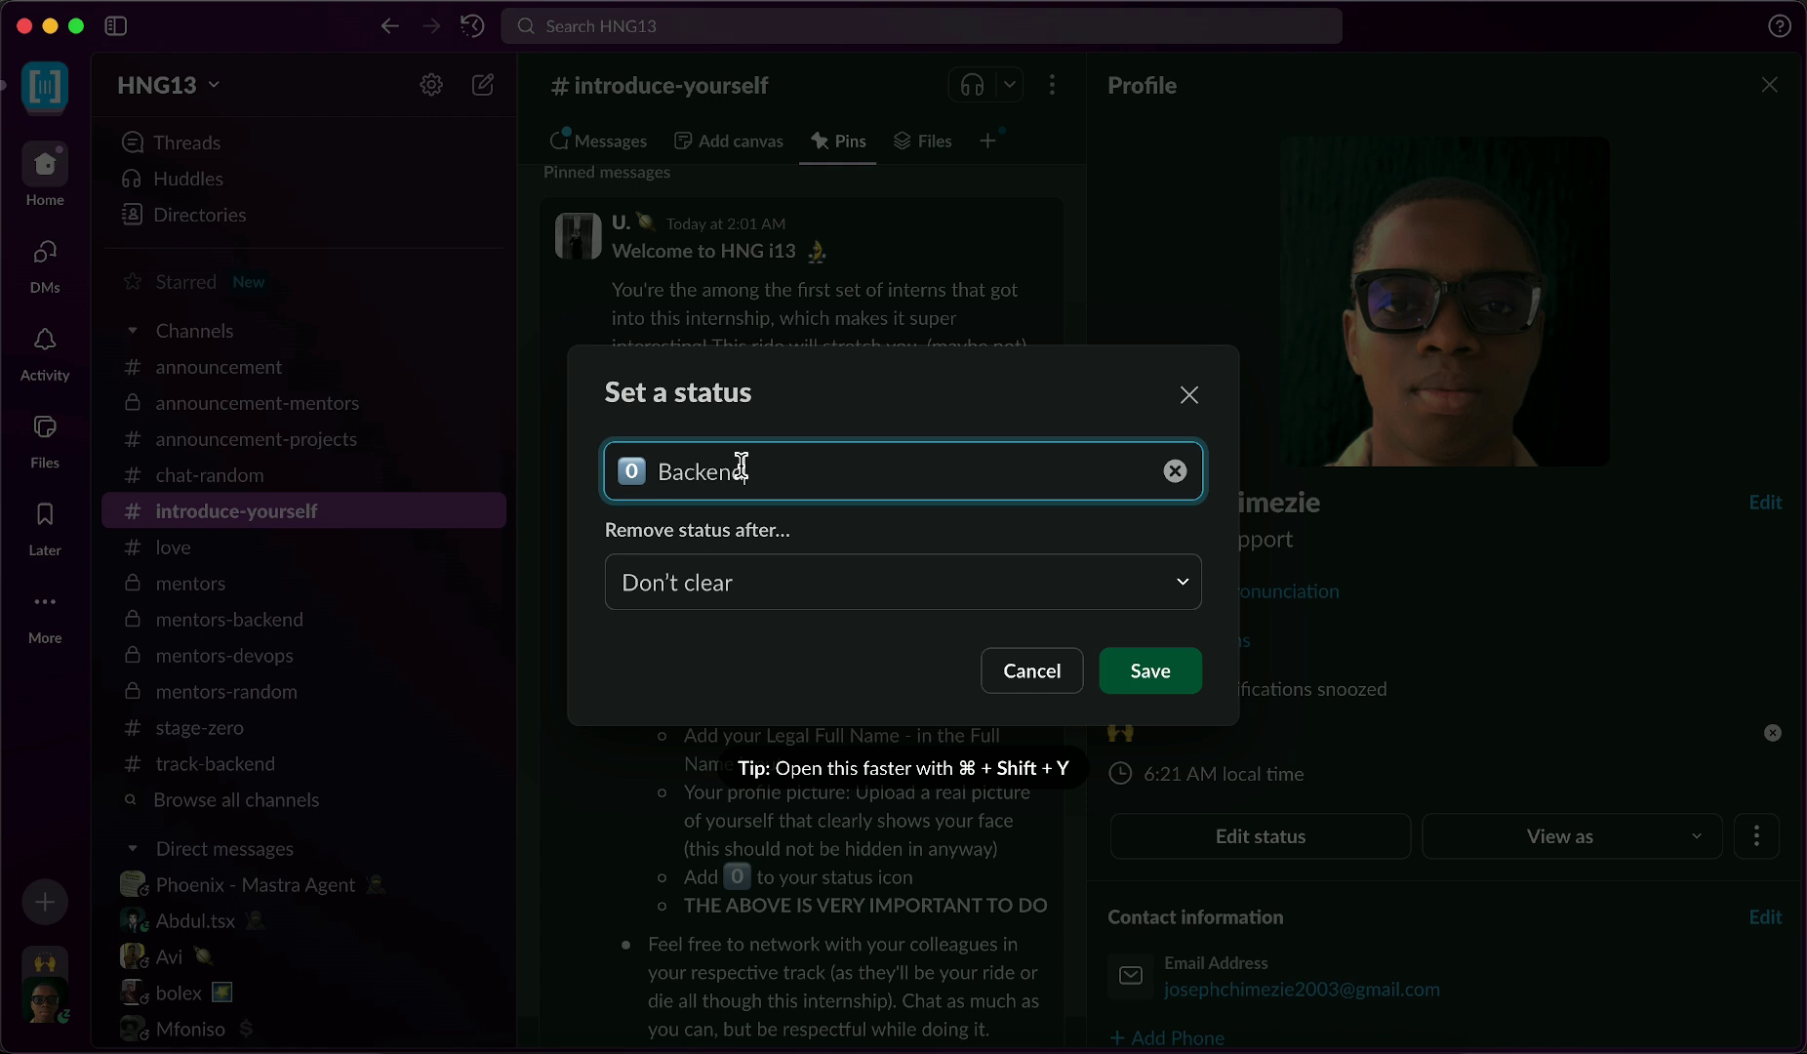
# Step: Try adding " | Frontend" to the status text, and remove the addition again
pyautogui.write(' | Frontend')
pyautogui.doubleClick(779, 470)
pyautogui.press('BackSpace')
pyautogui.press('BackSpace')
pyautogui.press('BackSpace')
pyautogui.press('BackSpace')
# Step: Try having the status removed after 30 minutes, and set it back to Don't clear
pyautogui.click(794, 582)
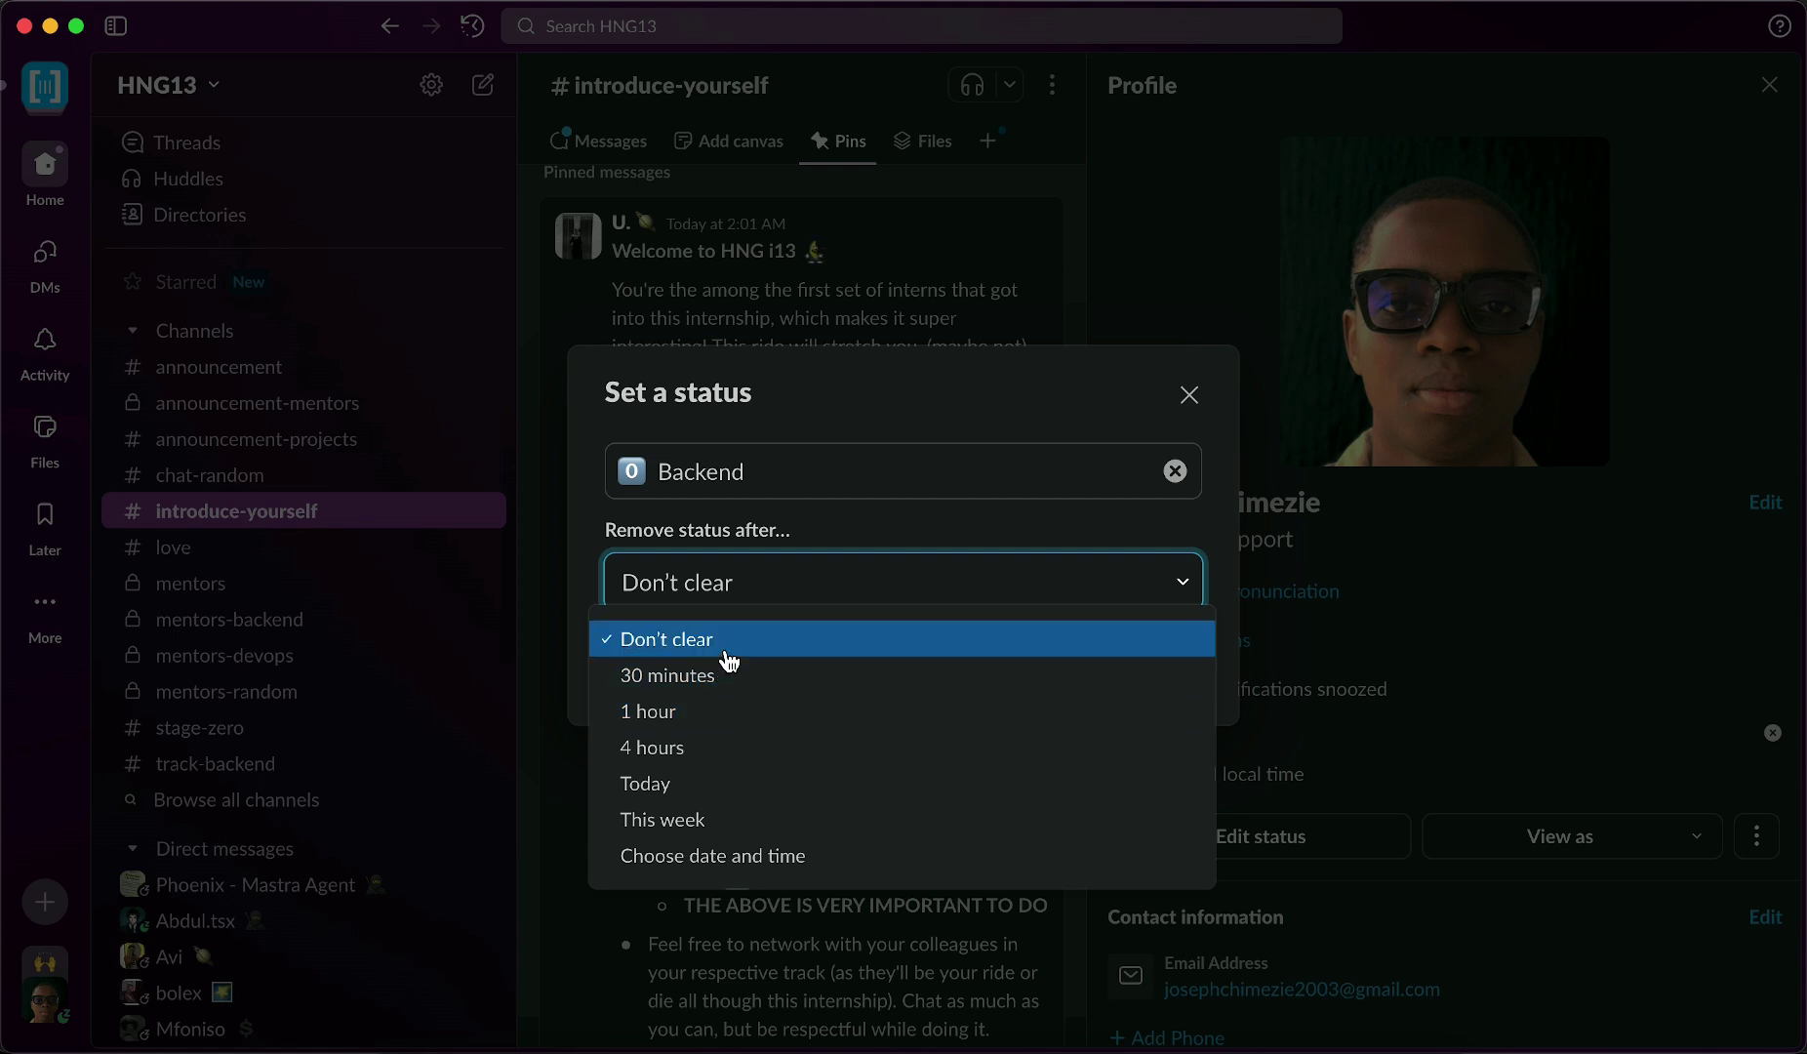
pyautogui.click(724, 677)
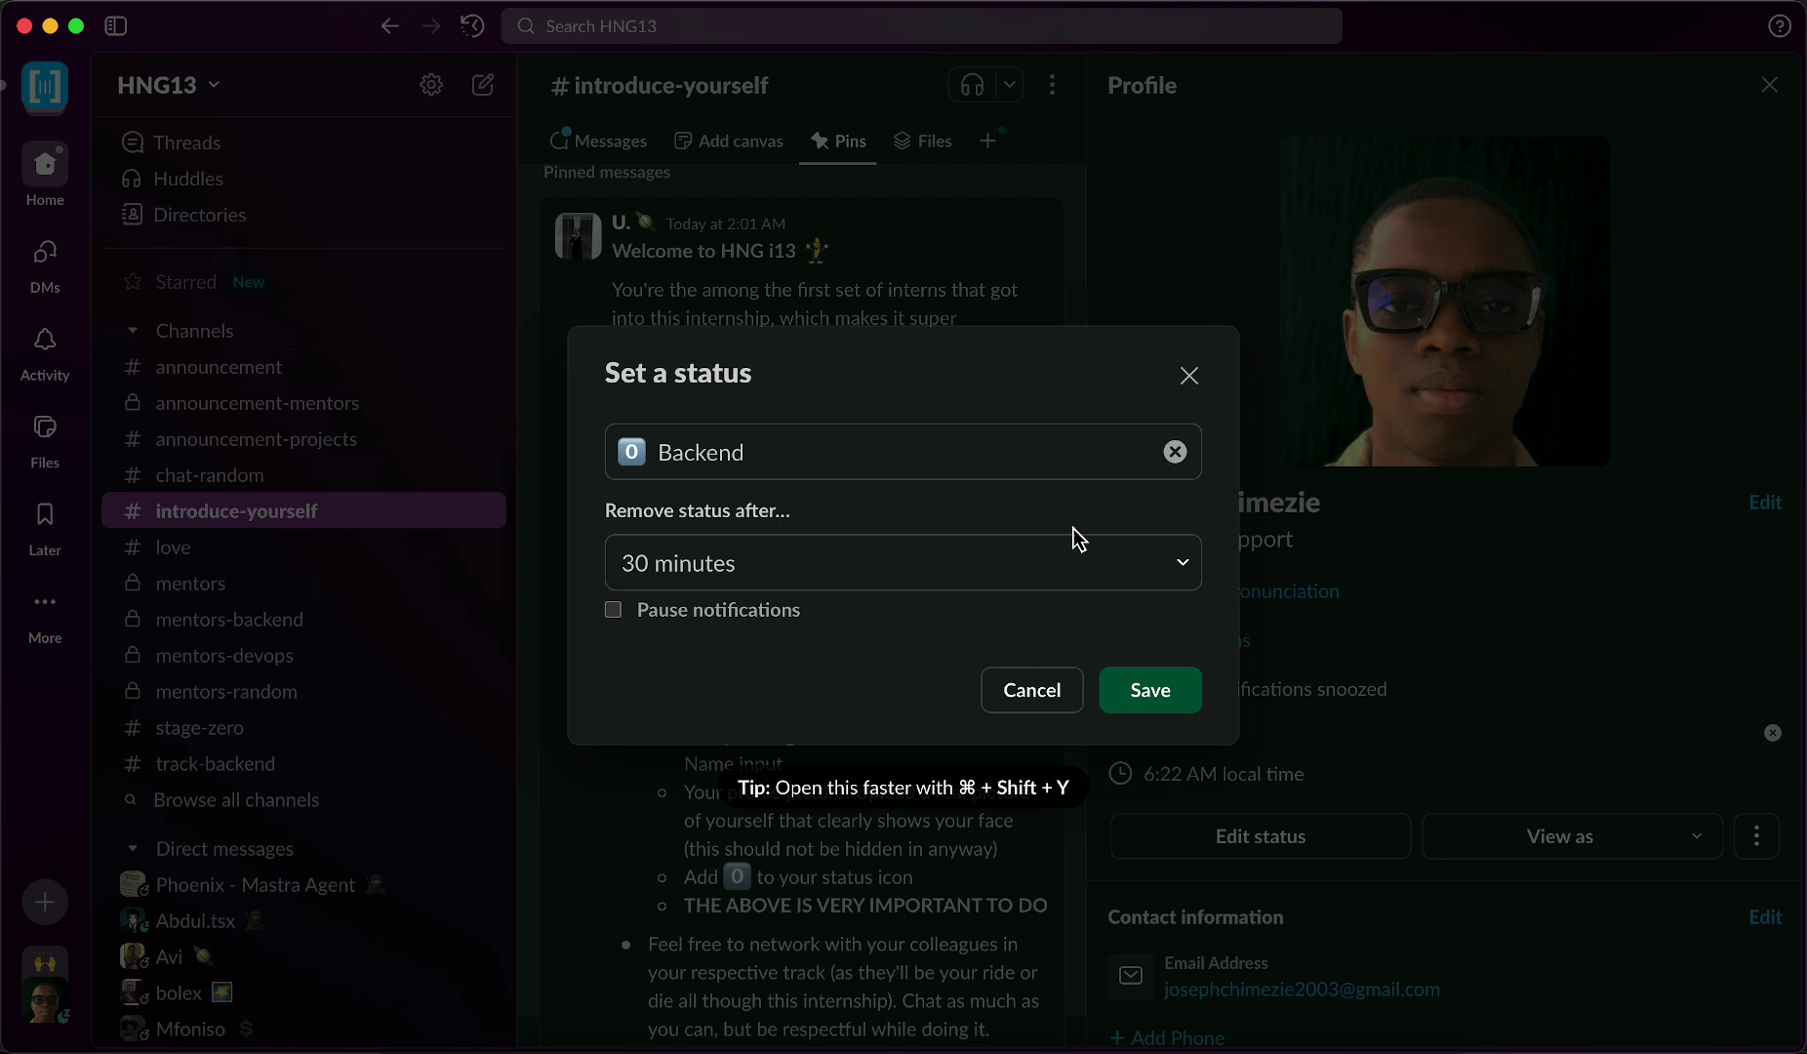
pyautogui.click(790, 554)
pyautogui.click(739, 626)
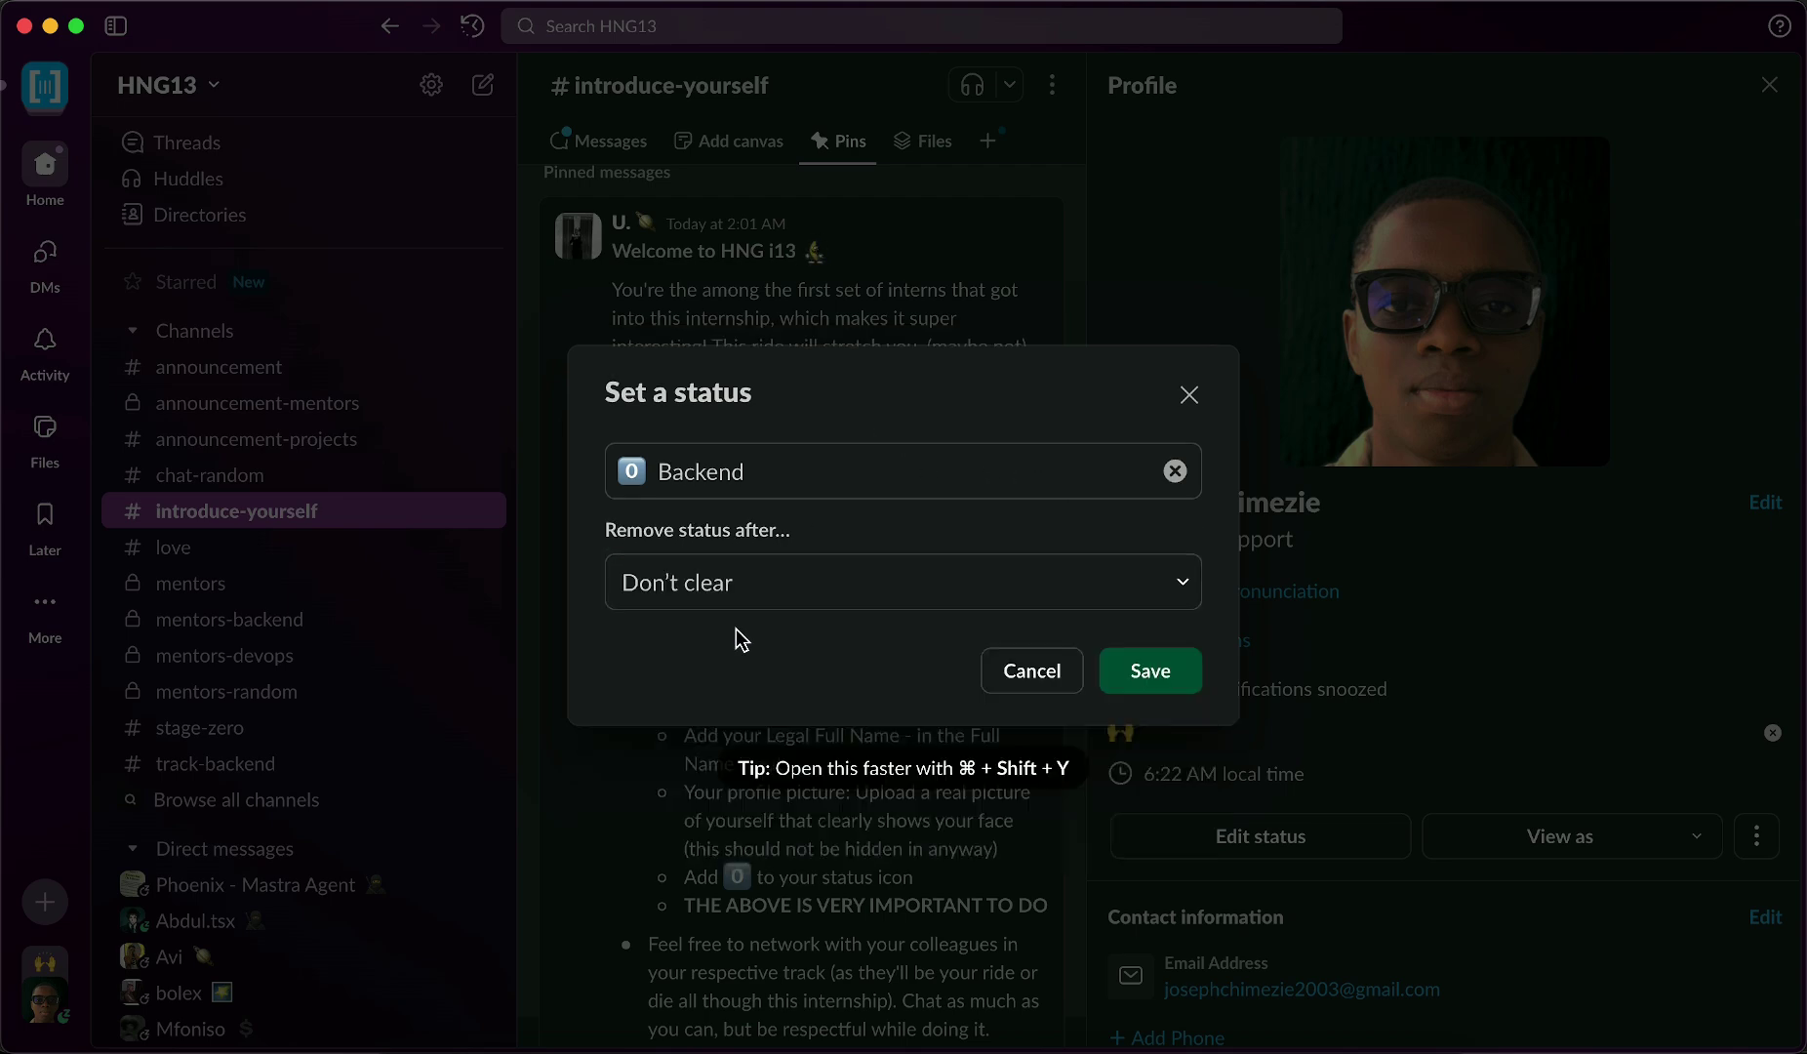
# Step: Save the new status and close your profile to return to the pinned messages of introduce-yourself
pyautogui.click(1107, 677)
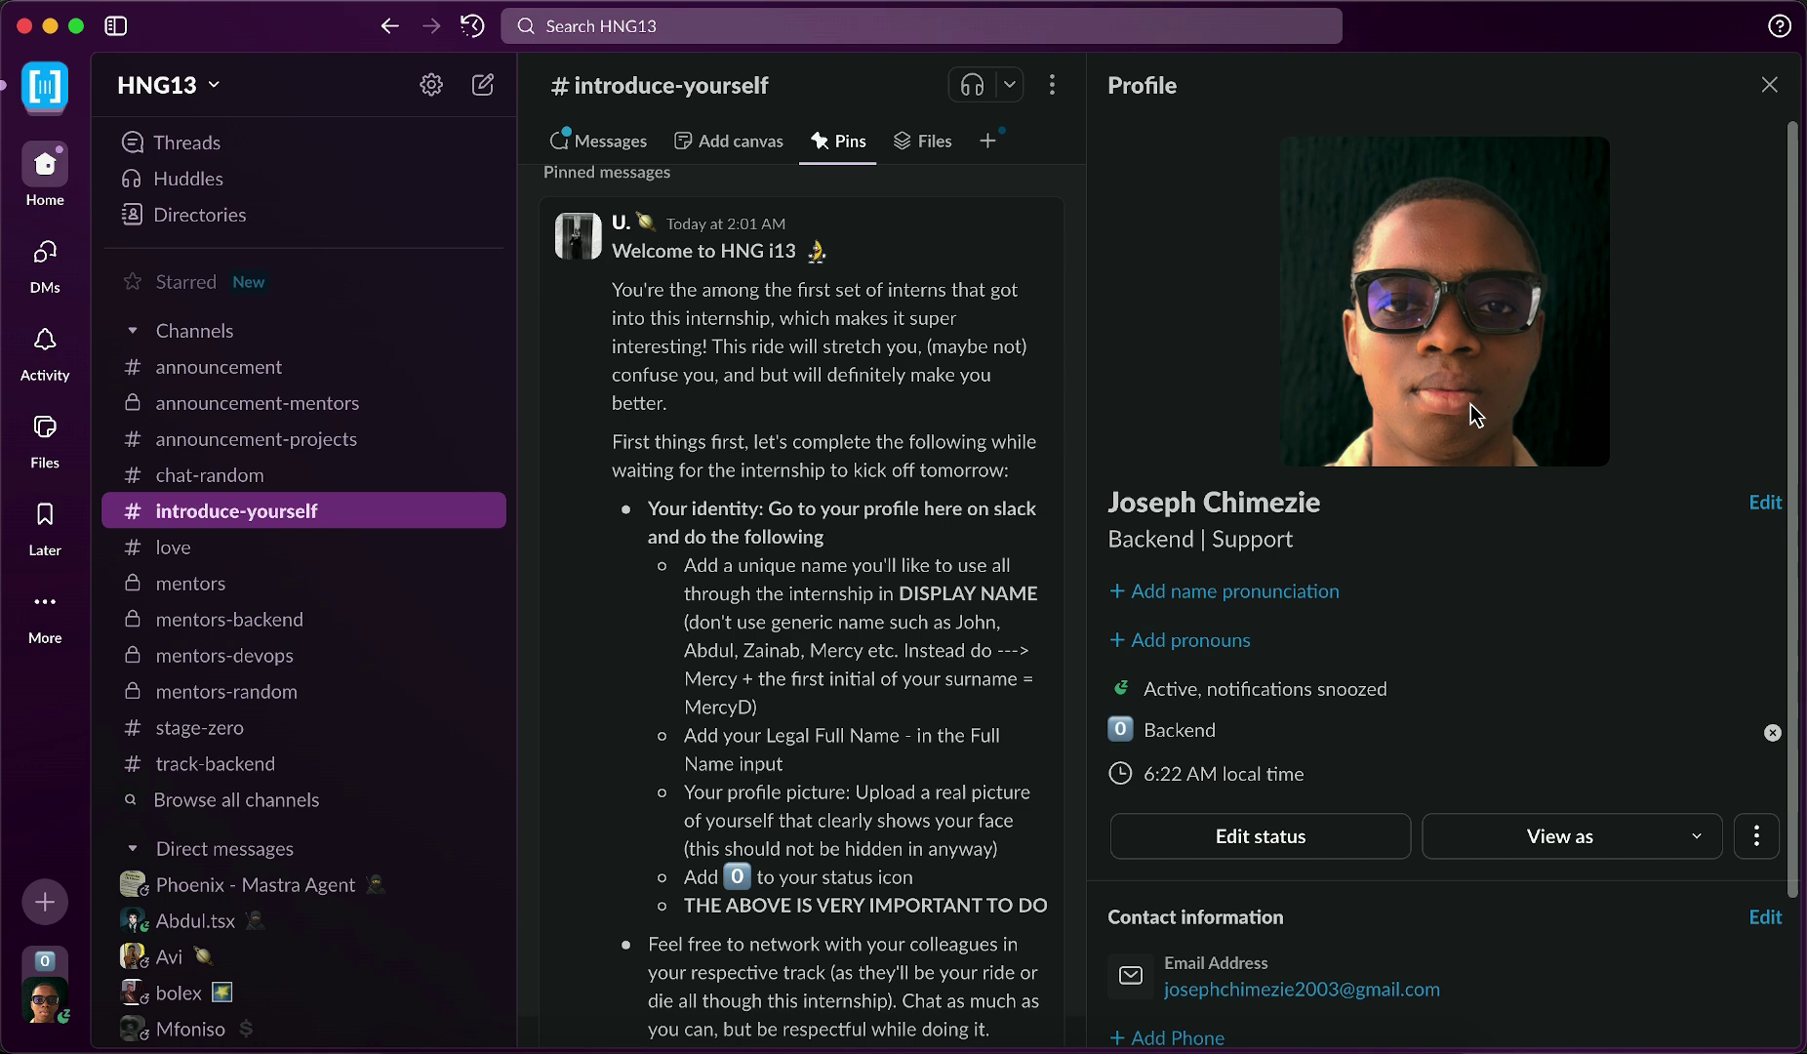
pyautogui.click(1769, 85)
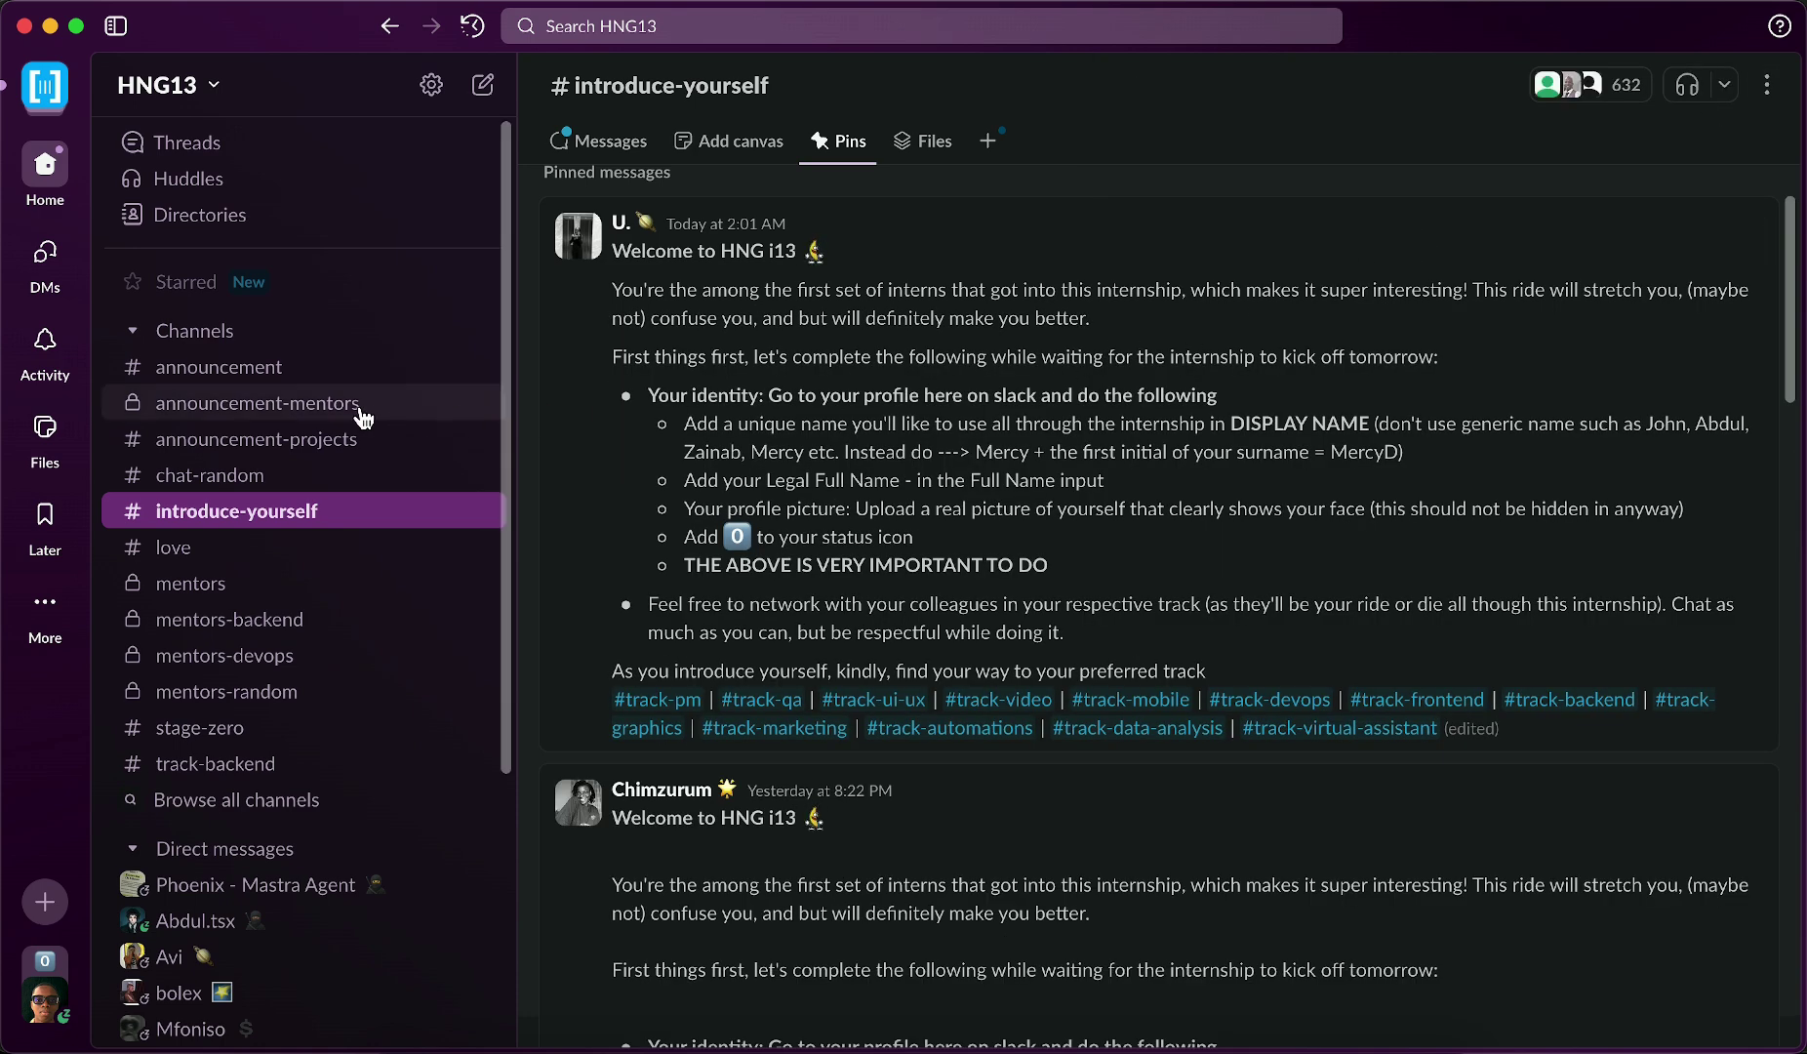